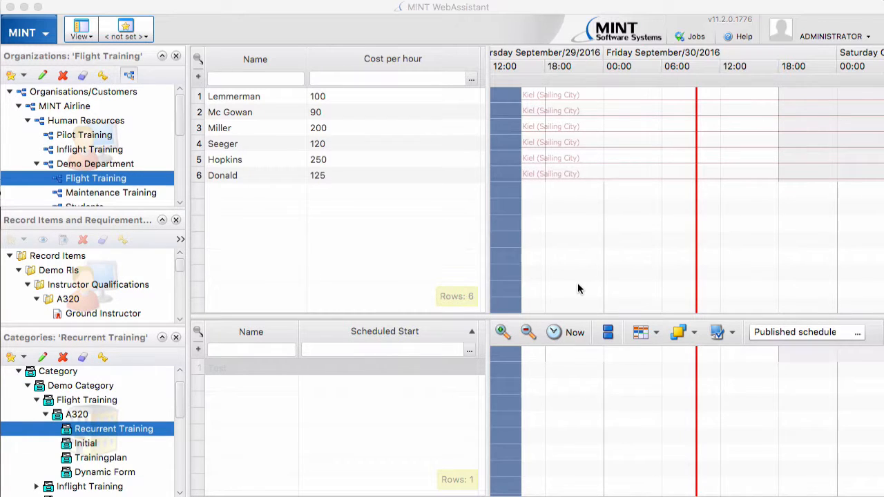
- Switch to Tree Management and expand the Record Items tree
left_click(46, 34)
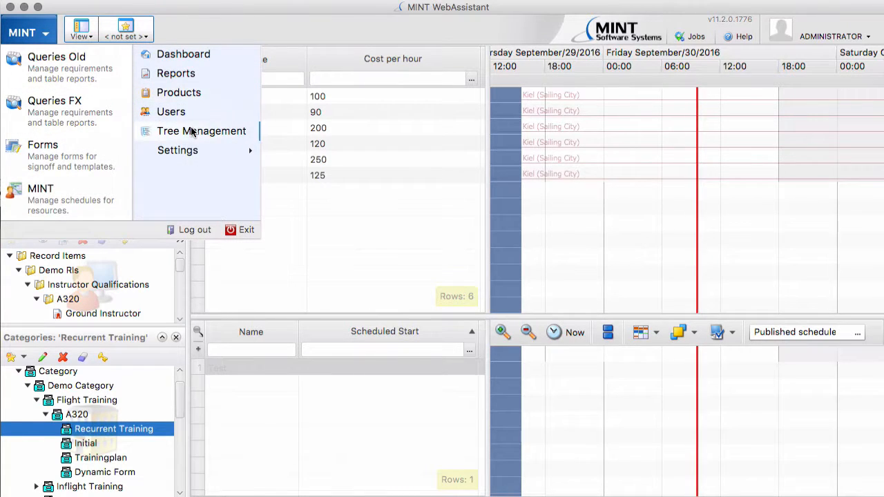
left_click(196, 130)
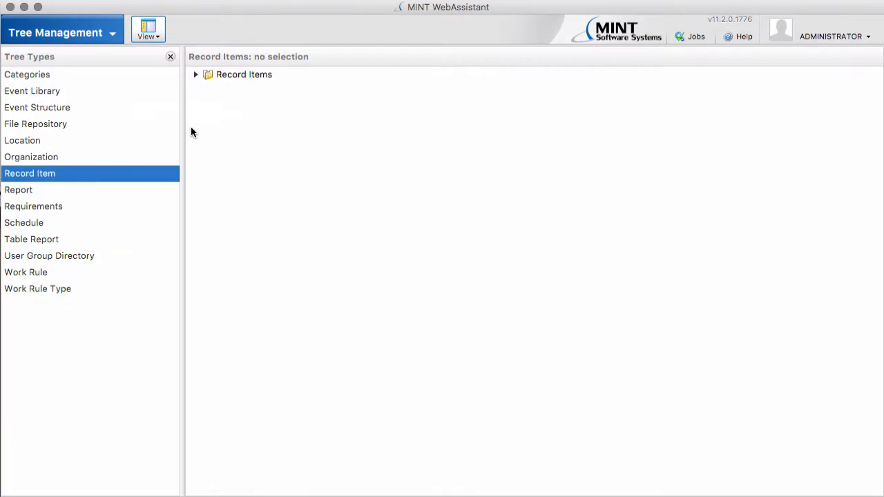
left_click(196, 74)
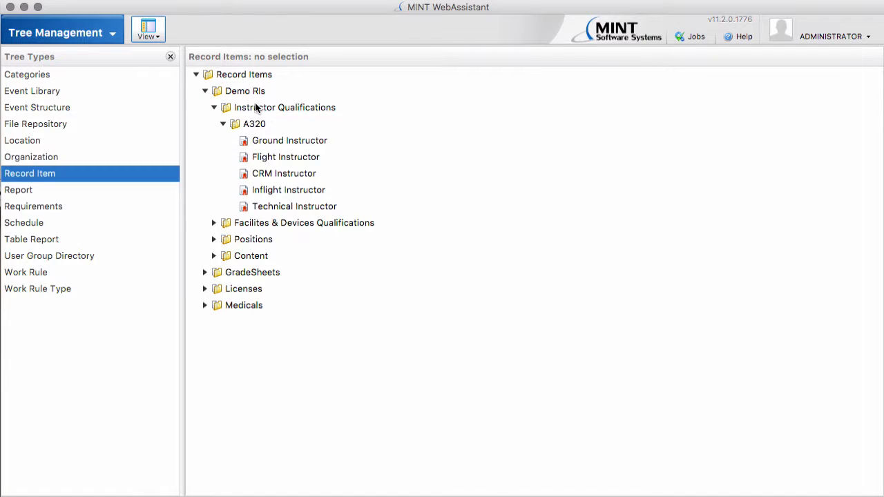
- Create a record item named IIT Qualification in the A320 folder under Instructor Qualifications
left_click(256, 123)
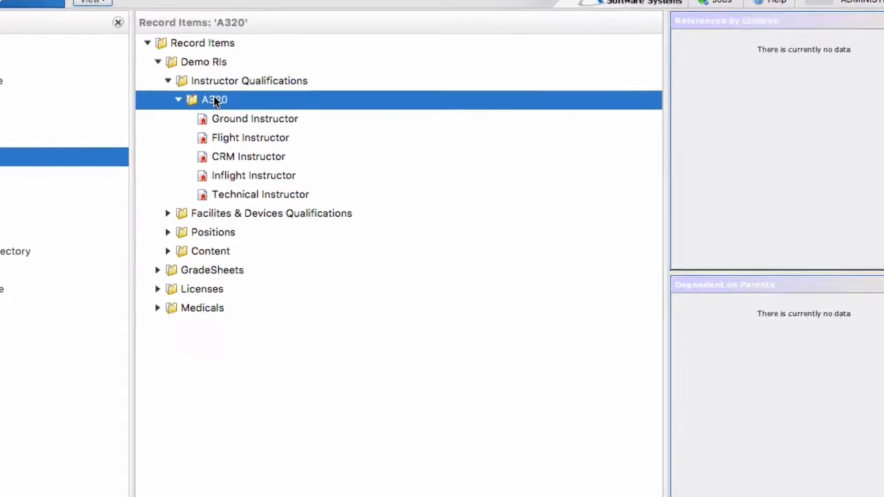
right_click(255, 124)
mouse_move(383, 97)
left_click(430, 123)
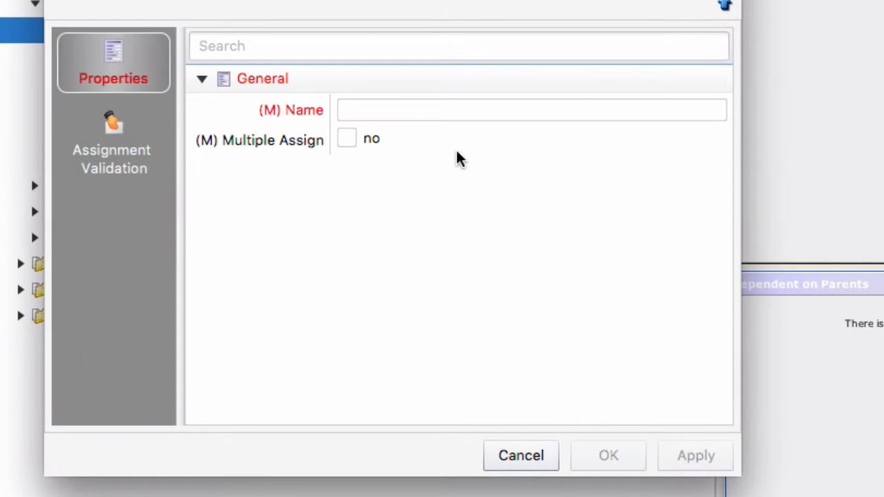
left_click(389, 112)
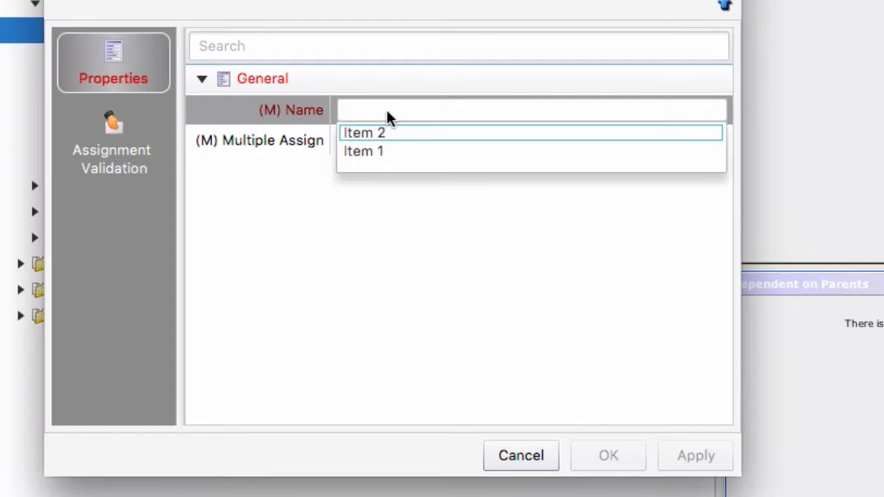
type("IIT Quali")
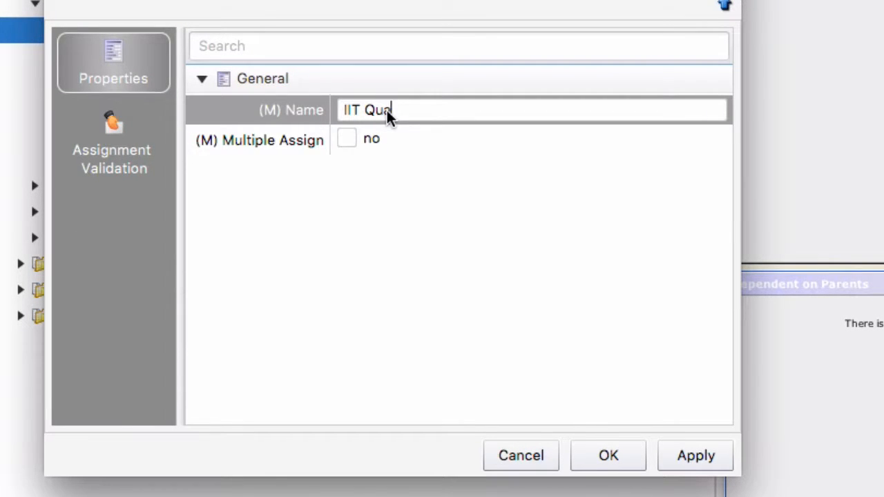
type("fication")
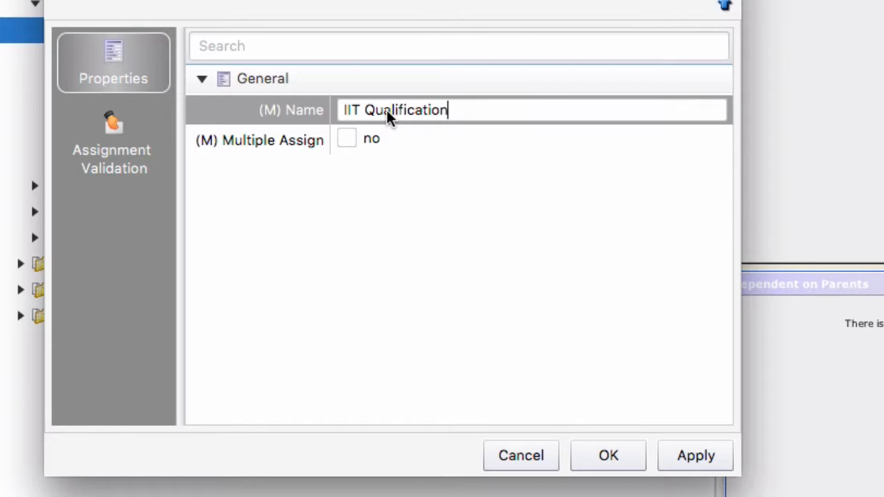
left_click(606, 453)
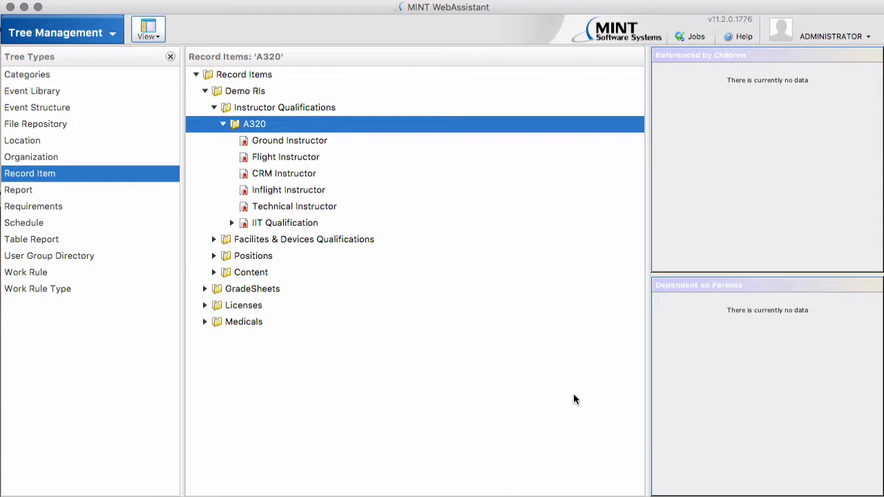
- Switch to Products and open the A320 RT recurrent training product for editing
left_click(113, 38)
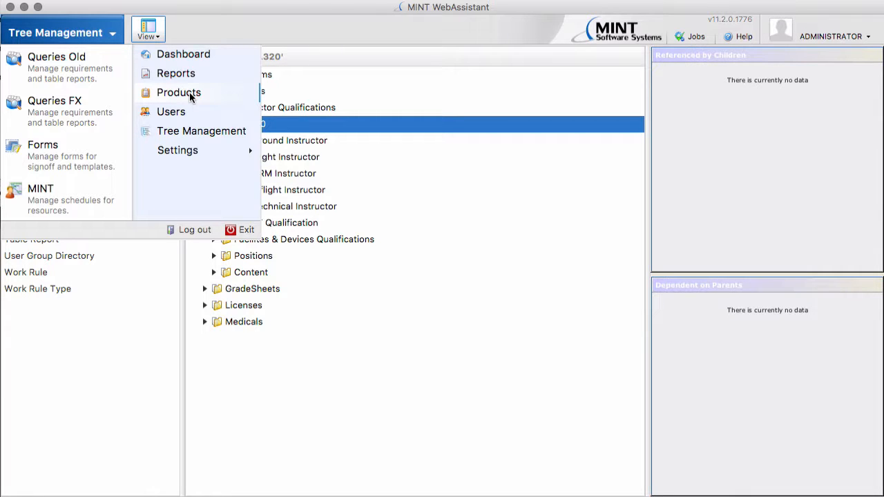
left_click(189, 95)
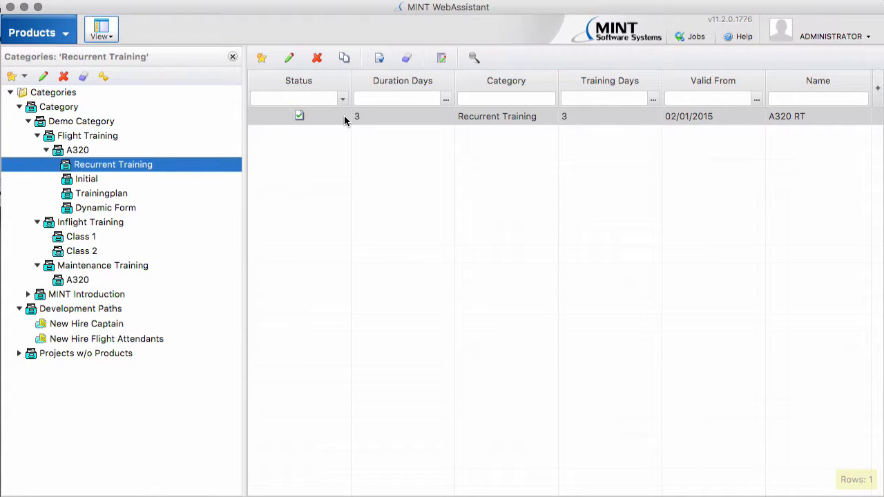
double_click(345, 119)
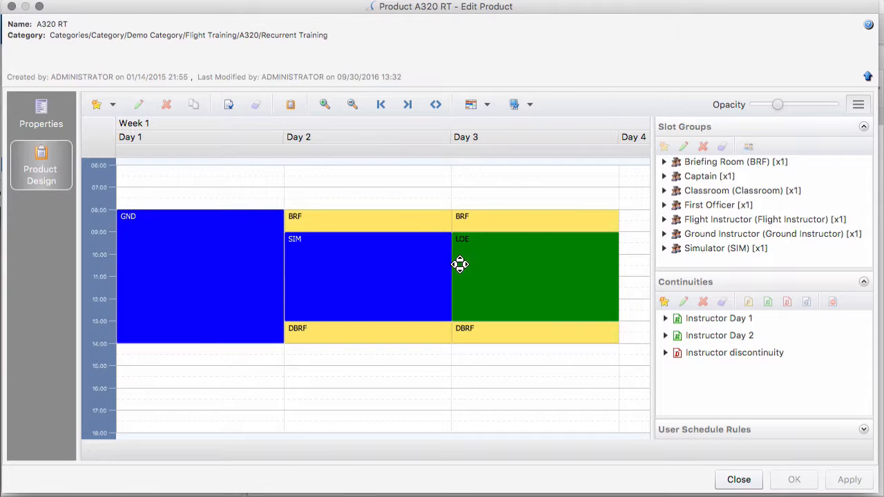
- Add a slot group to the Day 3 LOE event with role IIT, slot group type Instructor and a slots quantity of 1
left_click(500, 268)
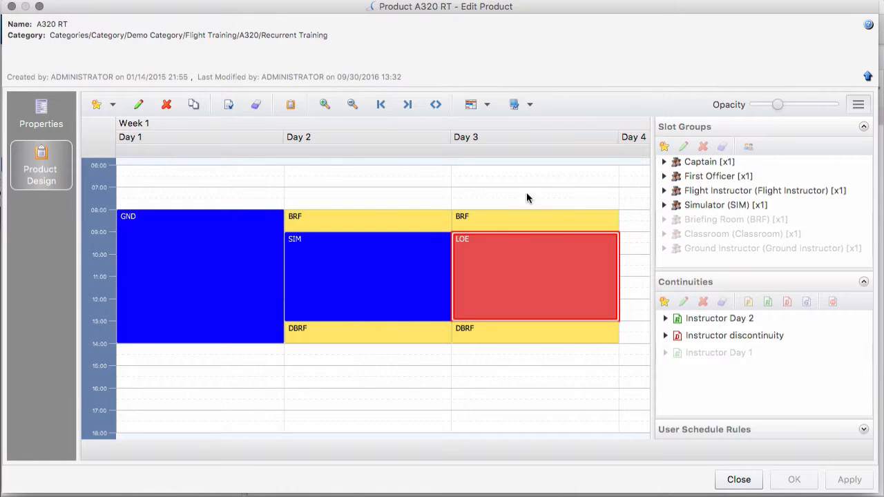
right_click(492, 259)
mouse_move(519, 272)
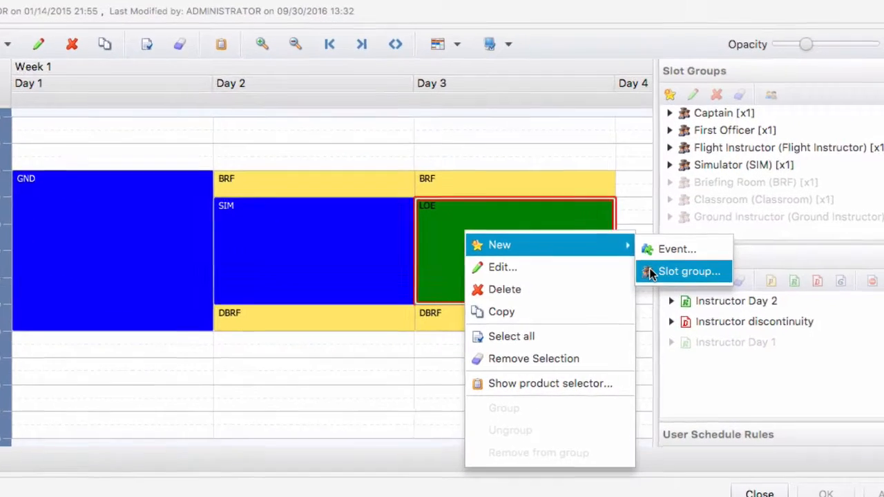
left_click(649, 271)
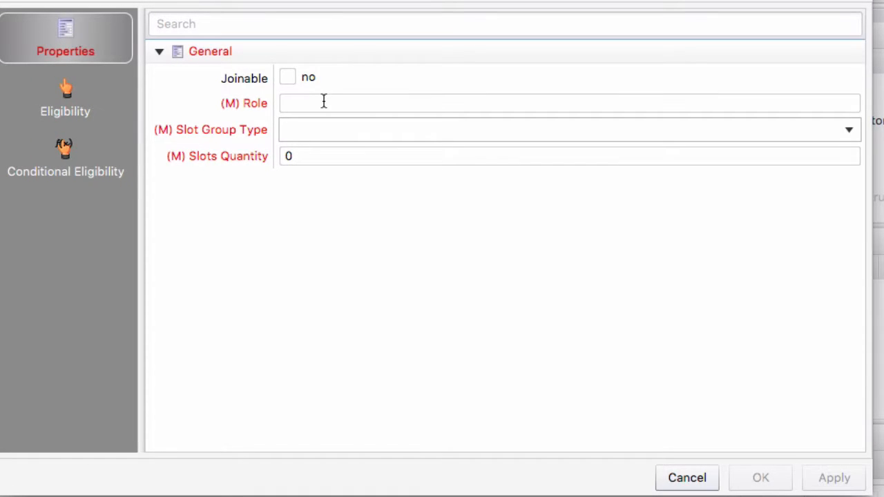
left_click(323, 102)
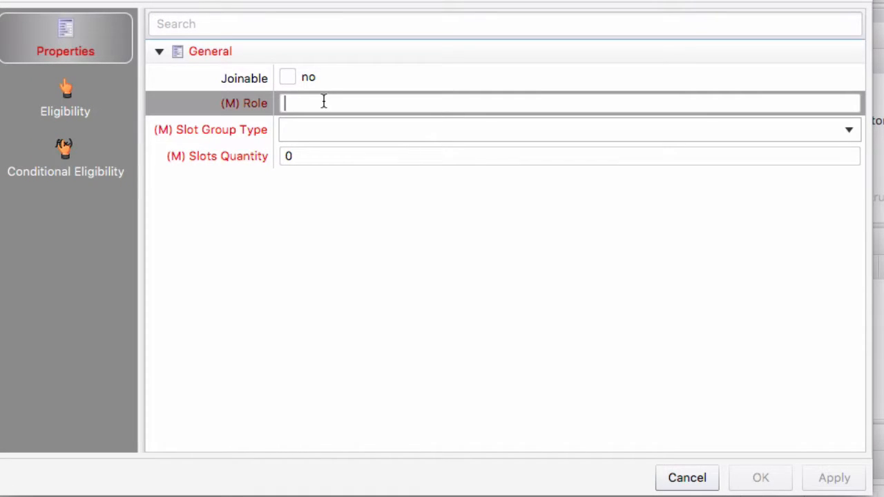
type("IIT")
left_click(315, 125)
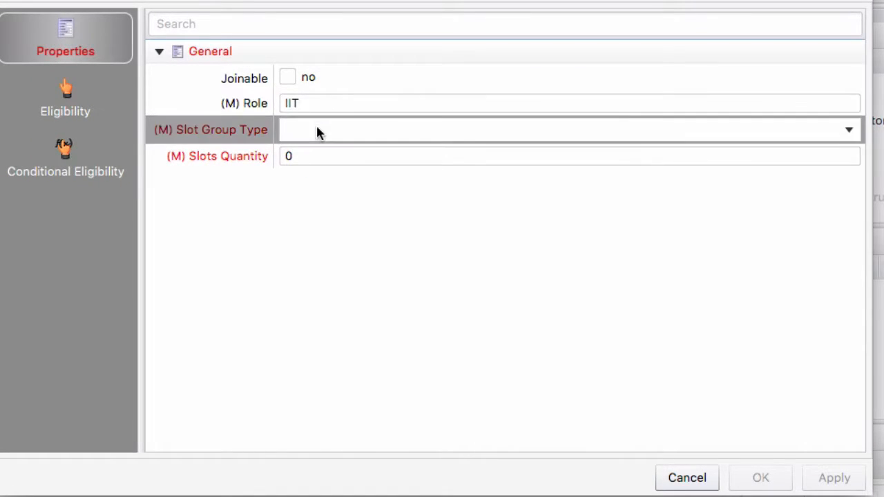
left_click(319, 173)
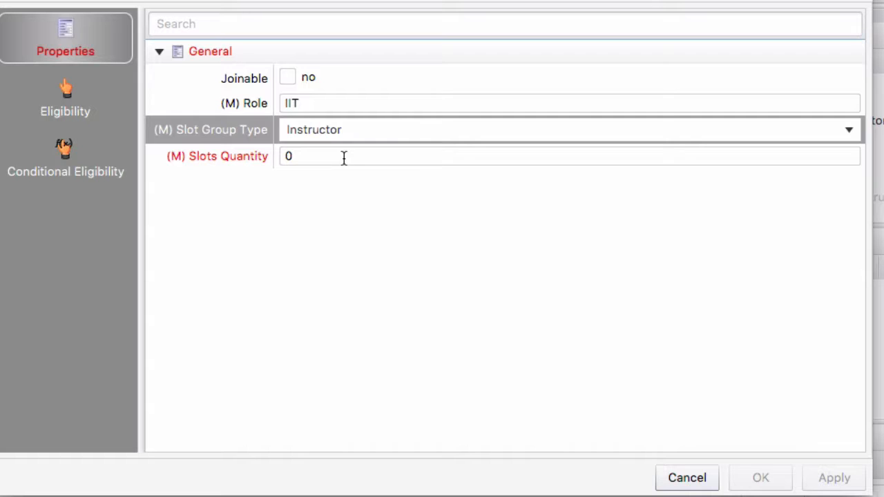
left_click(263, 162)
type("1")
key("Return")
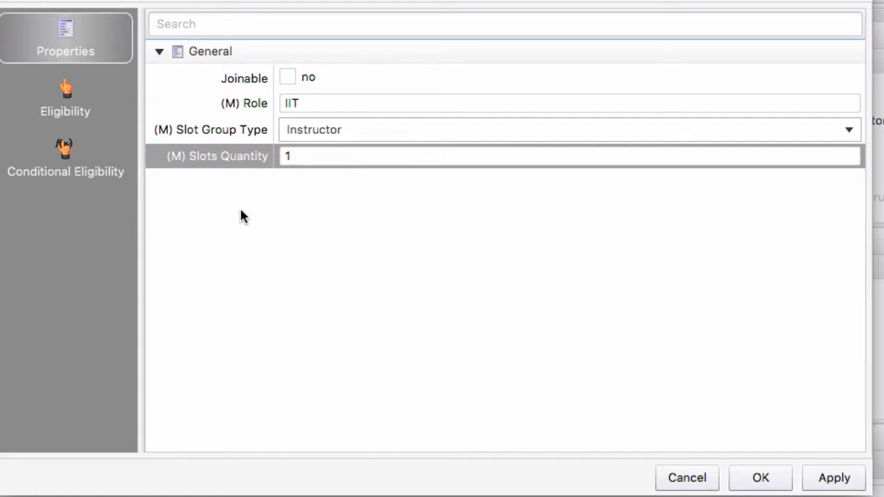
left_click(747, 478)
- Review the event under the IIT slot group and the general properties of the Flight Instructor slot group
left_click(673, 139)
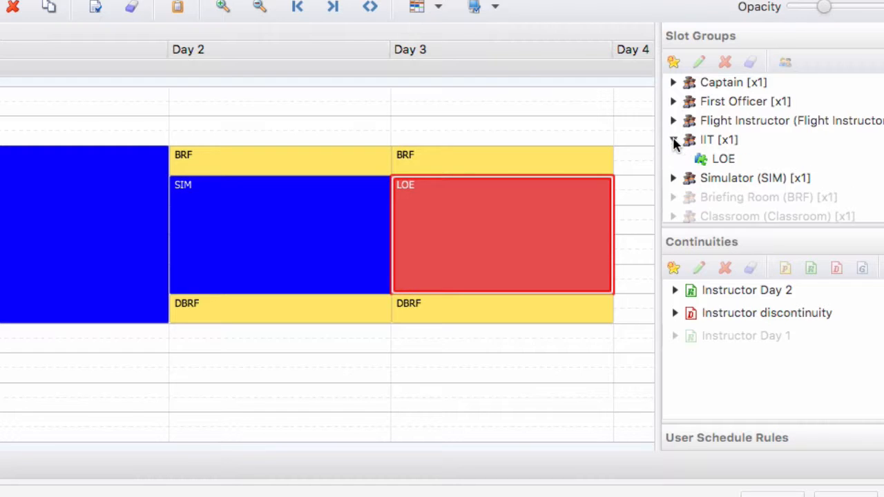
left_click_drag(719, 160, 514, 237)
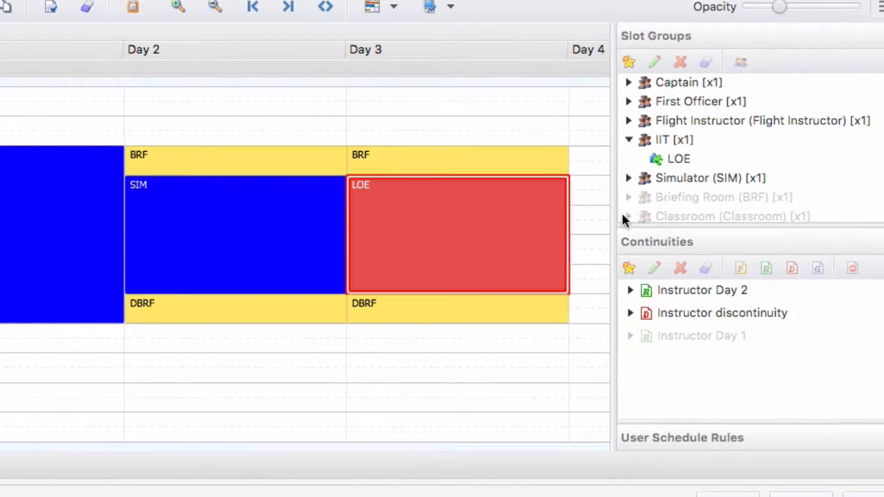
left_click(686, 123)
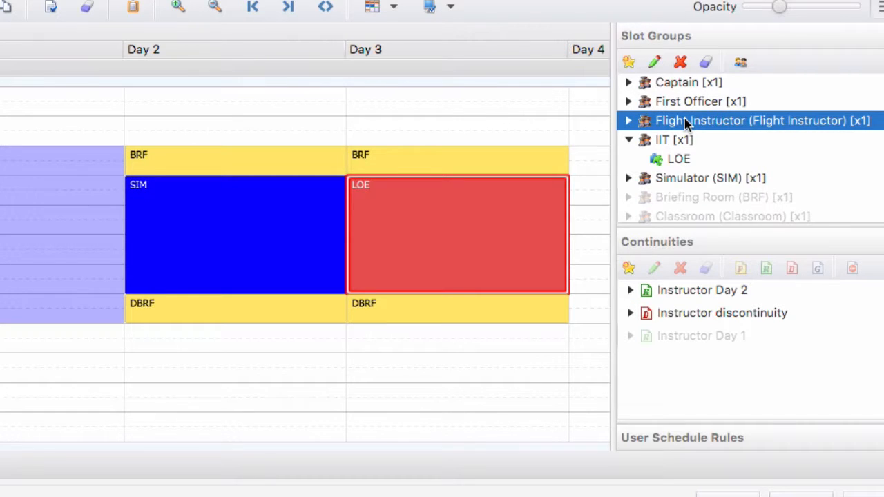
right_click(685, 123)
left_click(713, 166)
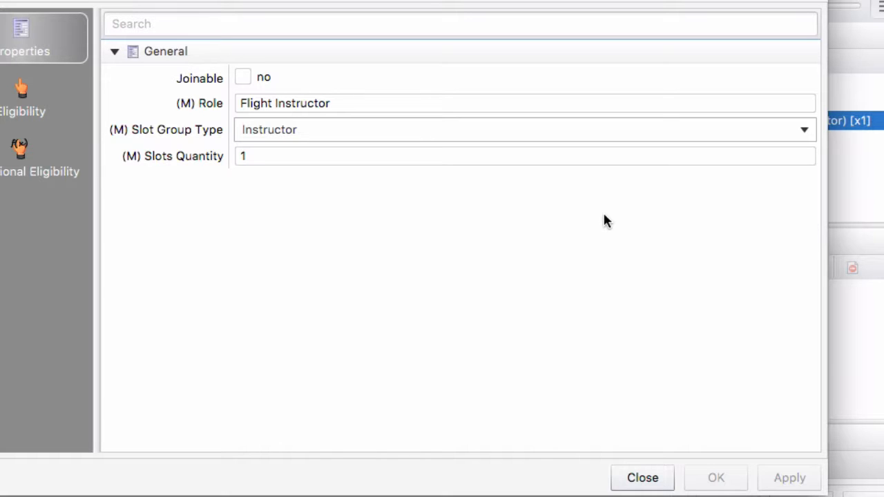
left_click(638, 481)
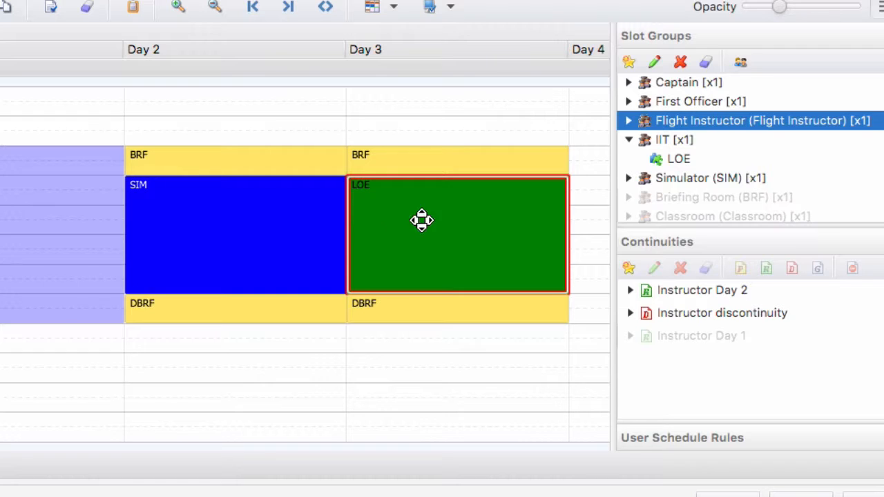
- Check which slot groups the Flight Instructor slot group offers as a condition in its Conditional Eligibility settings
right_click(669, 128)
left_click(683, 166)
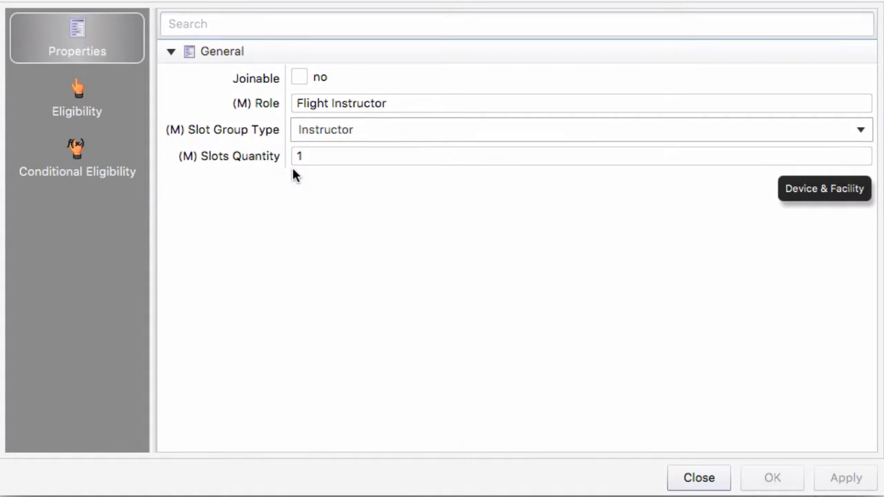
left_click(76, 161)
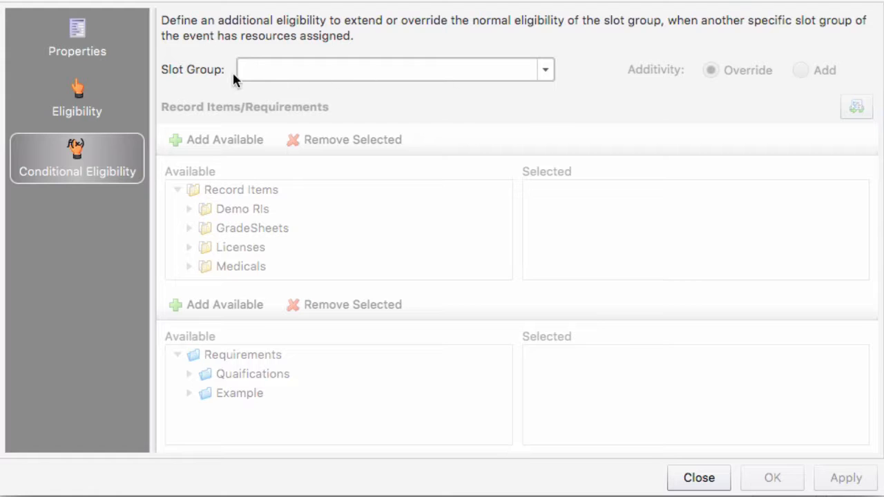
left_click(542, 76)
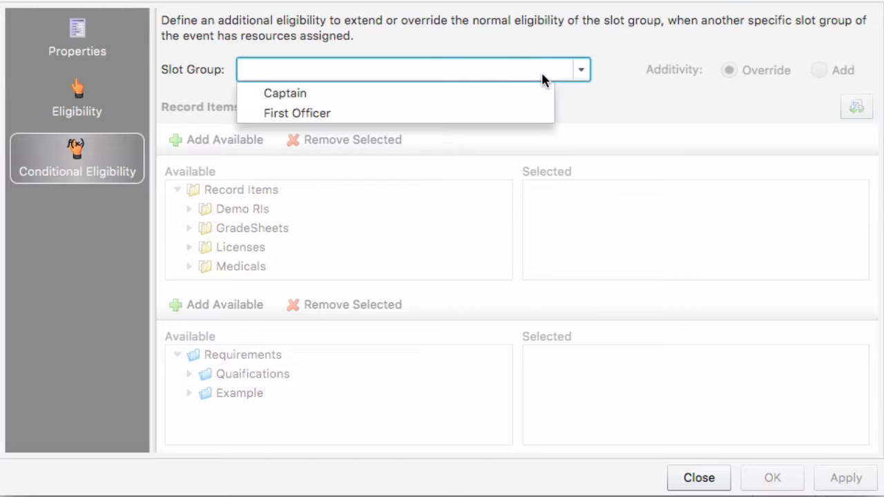
left_click(581, 102)
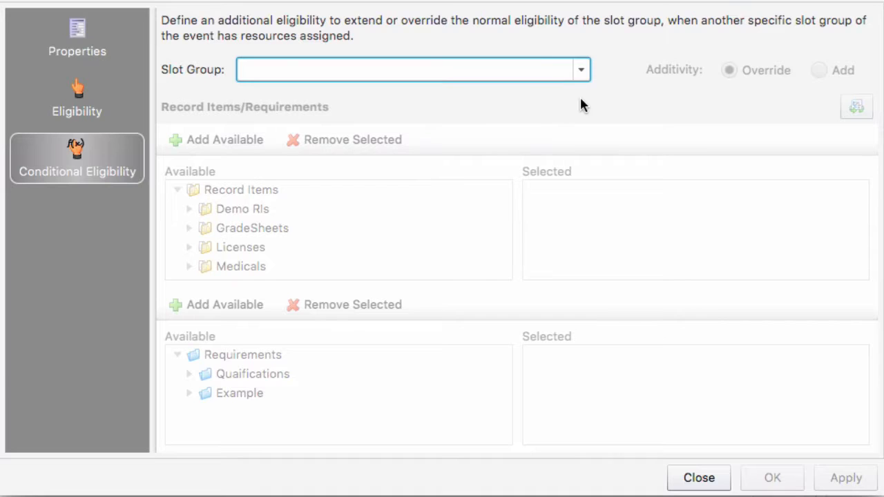
left_click(701, 475)
- Compare the events listed under the Flight Instructor slot group with those under the IIT slot group
left_click(684, 122)
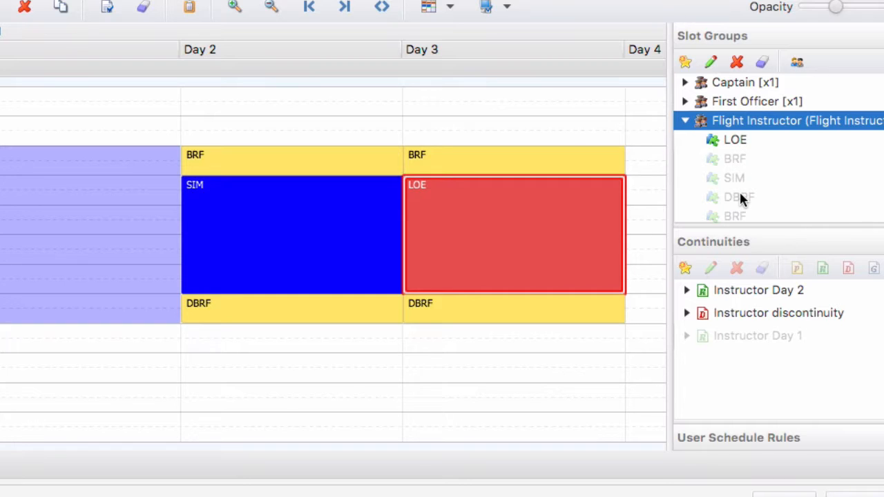
left_click(685, 121)
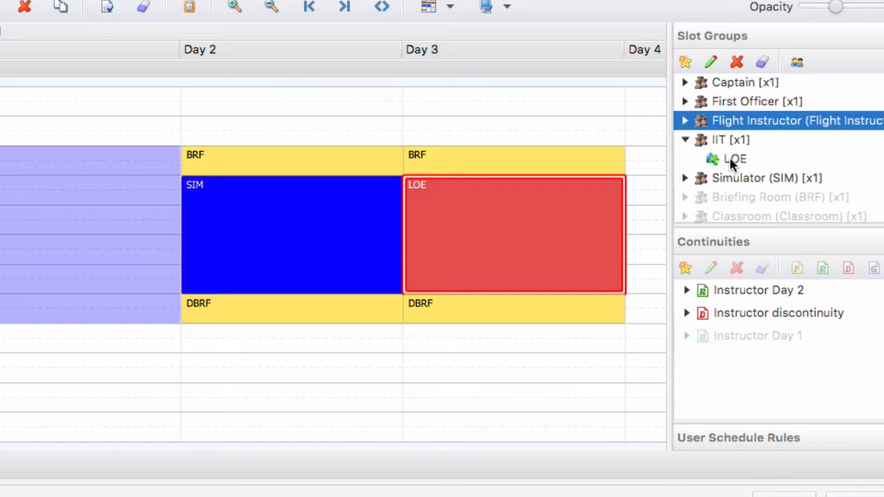
left_click(684, 122)
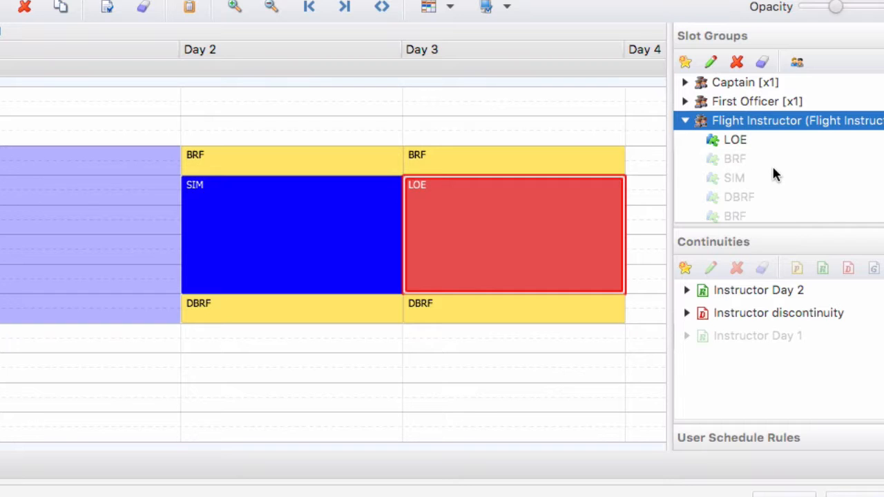
- Check which slot groups the Conditional Eligibility settings offer when editing the Flight Instructor slot group from its LOE event
left_click(735, 140)
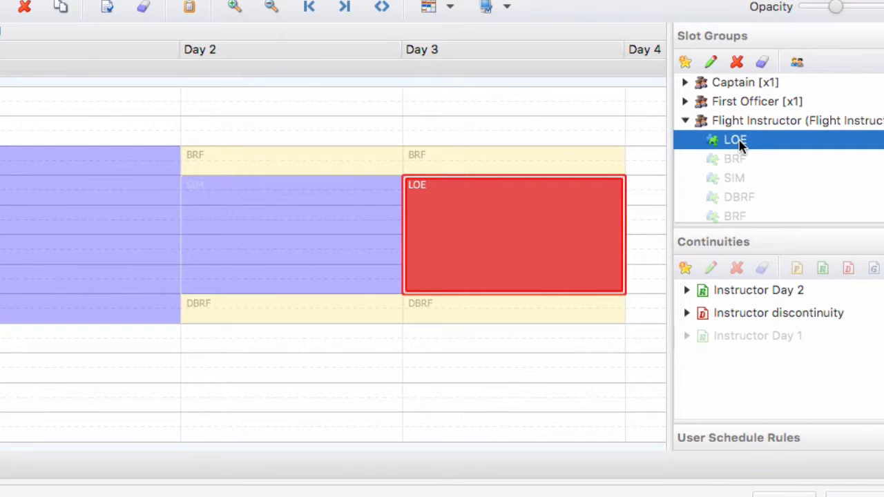
right_click(739, 143)
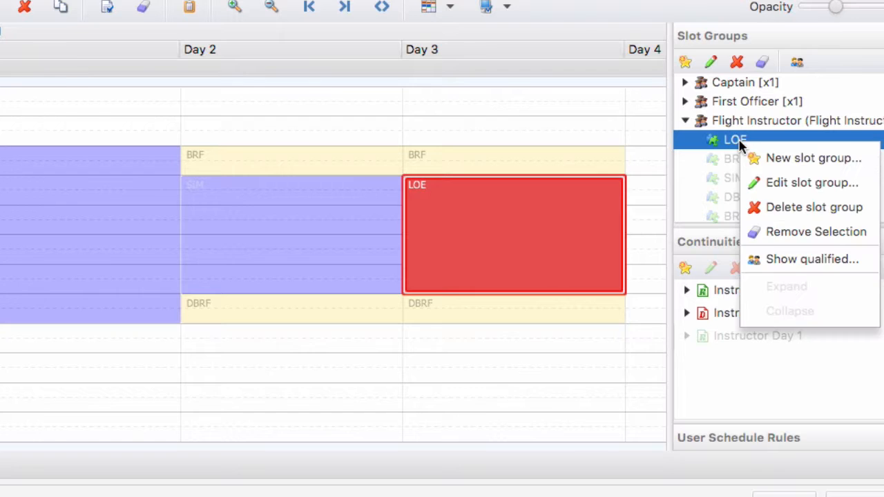
left_click(773, 192)
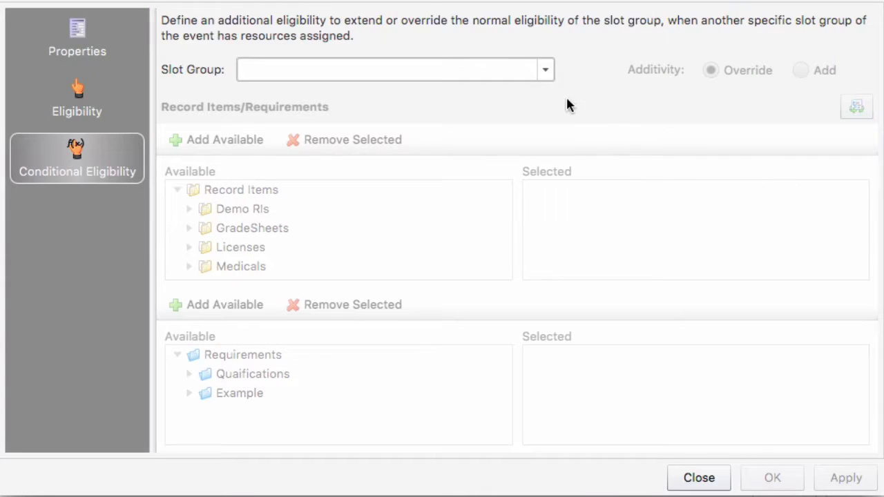
left_click(547, 72)
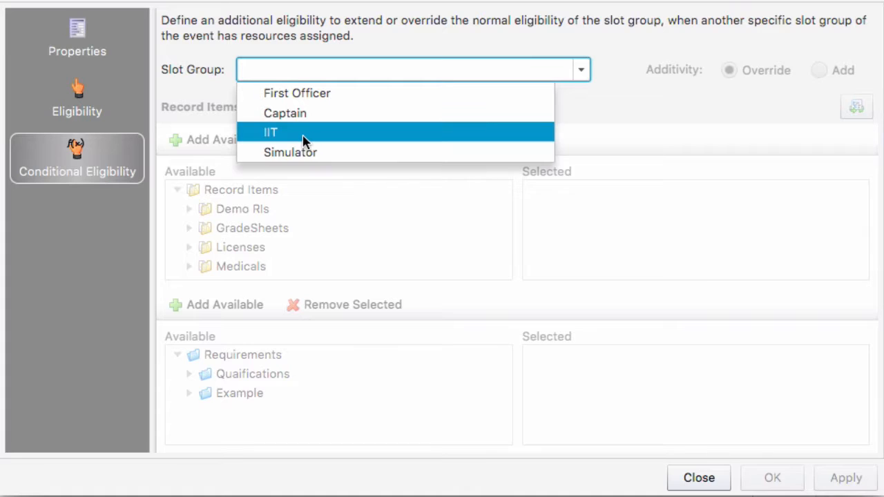
left_click(590, 114)
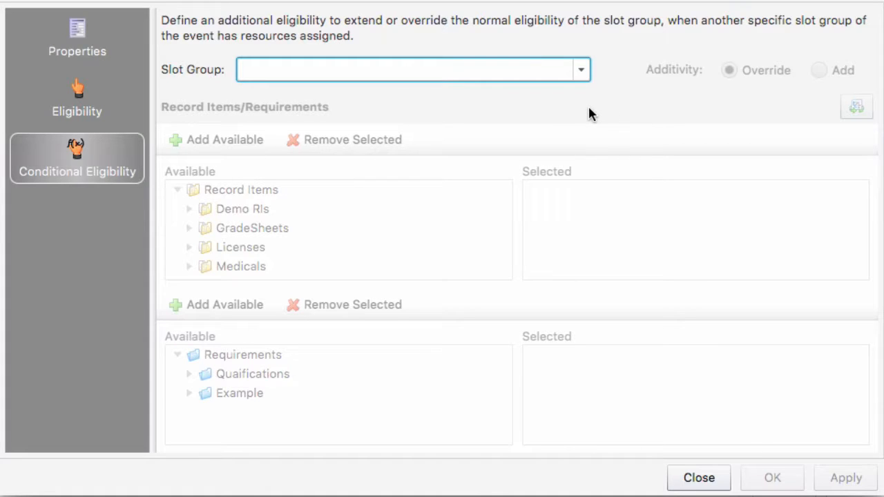
left_click(691, 475)
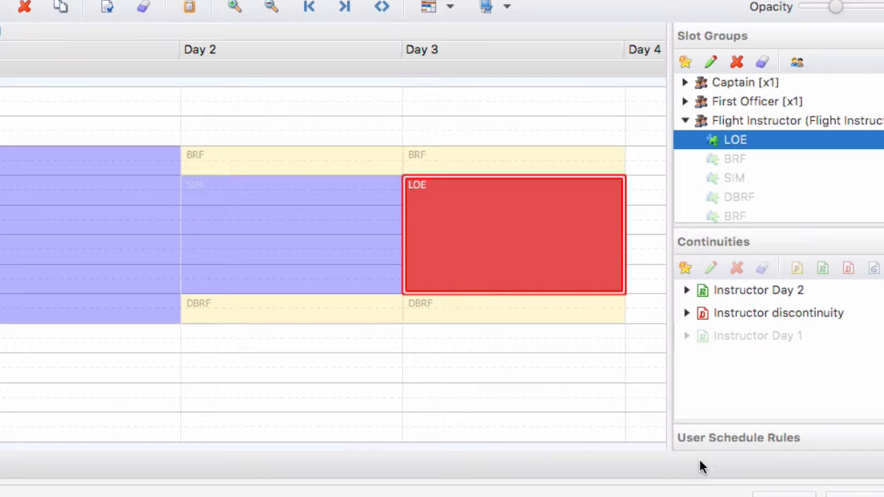
- Delete the IIT slot group from the product
left_click(684, 121)
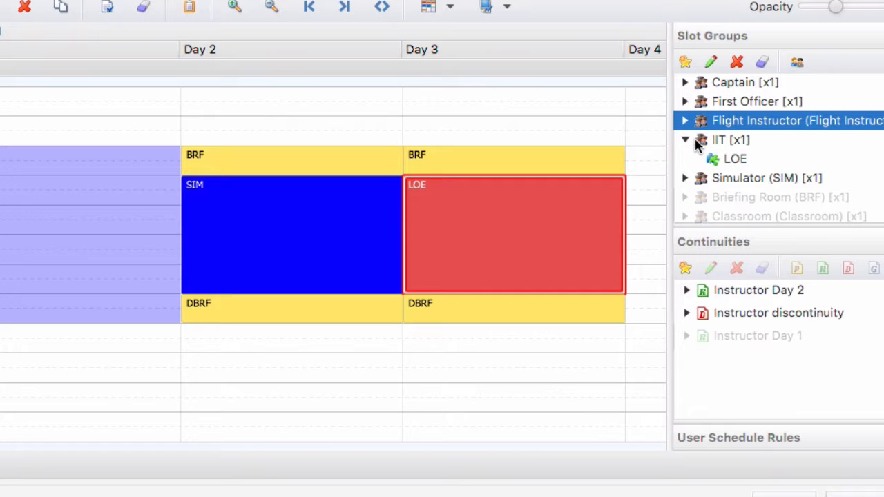
left_click(726, 141)
right_click(727, 141)
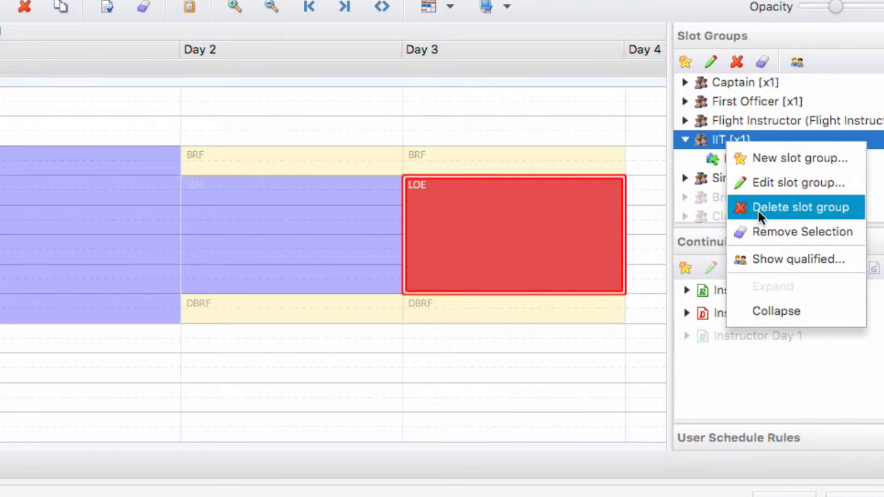
left_click(735, 206)
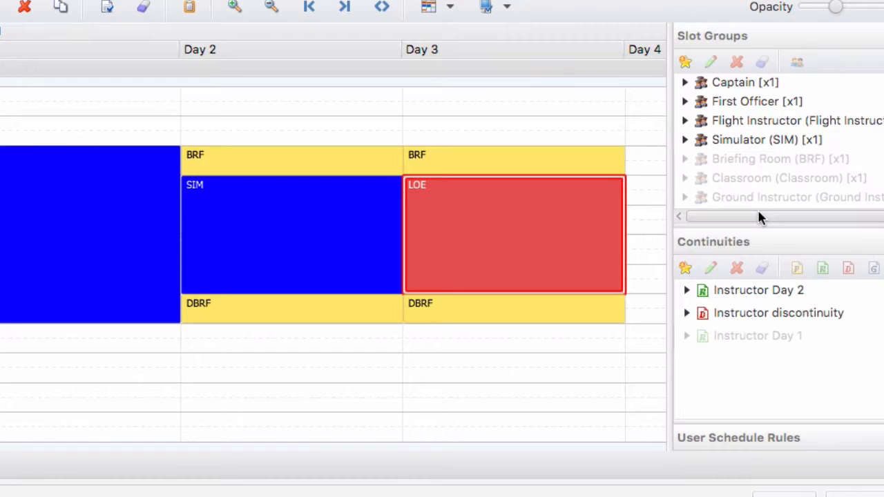
- Add a slot group to all Day 2 and Day 3 events with role IIT, slot group type Instructor and a slots quantity of 1
left_click(308, 128)
left_click_drag(308, 128, 538, 344)
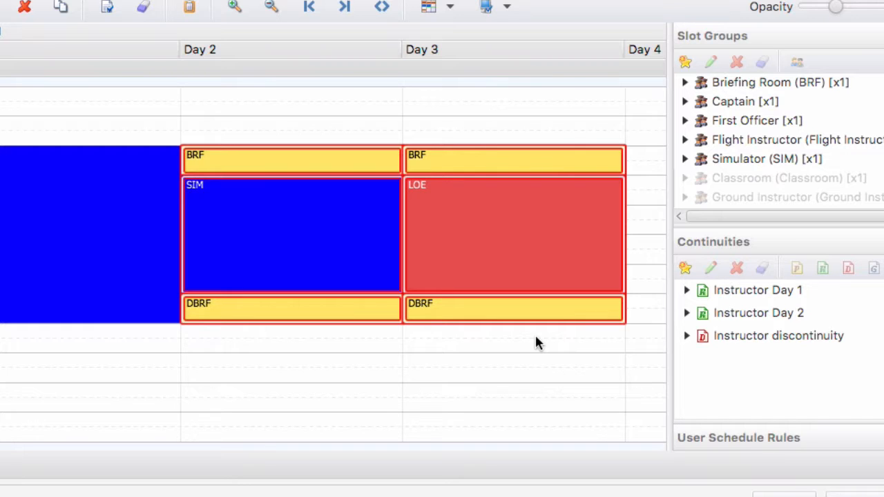
right_click(340, 224)
mouse_move(375, 240)
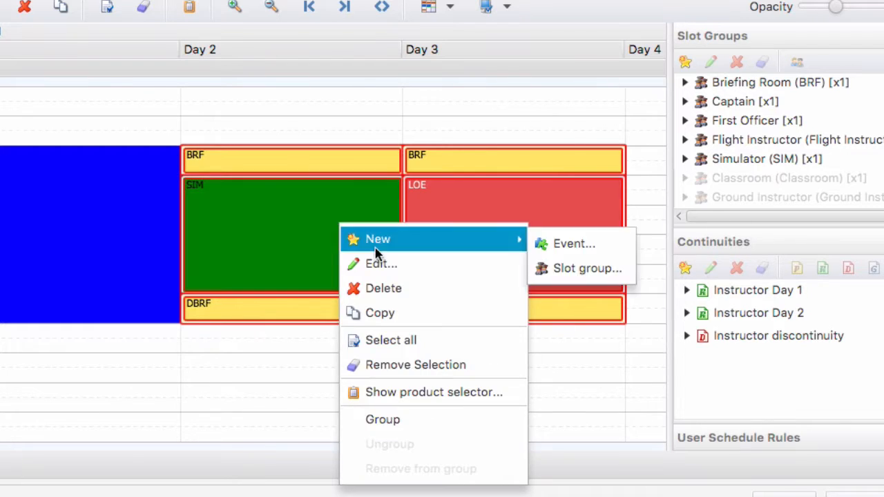
left_click(580, 269)
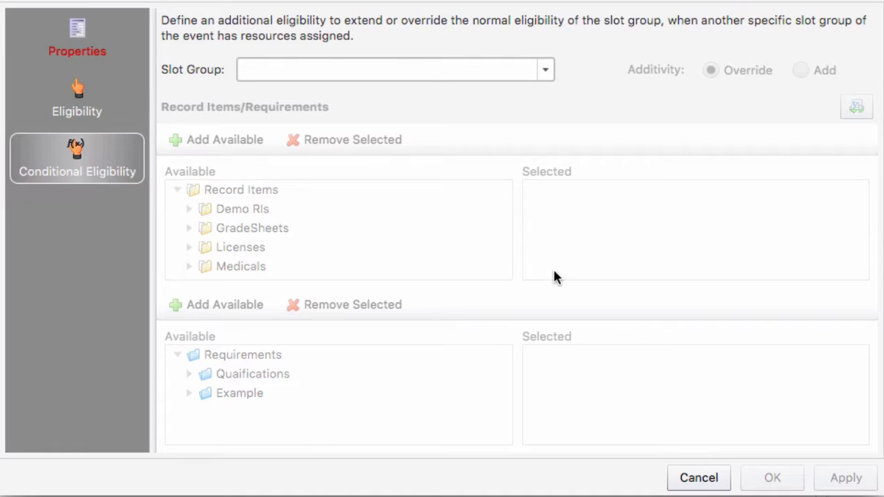
left_click(76, 38)
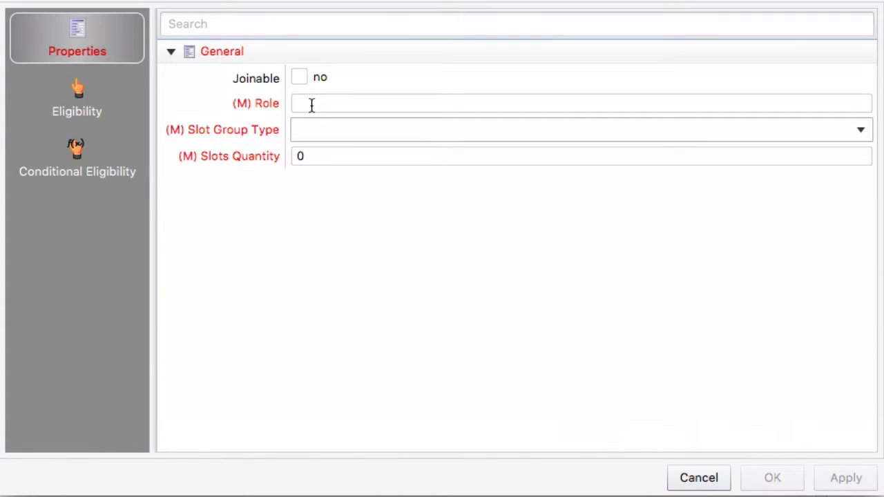
left_click(311, 104)
type("IIT")
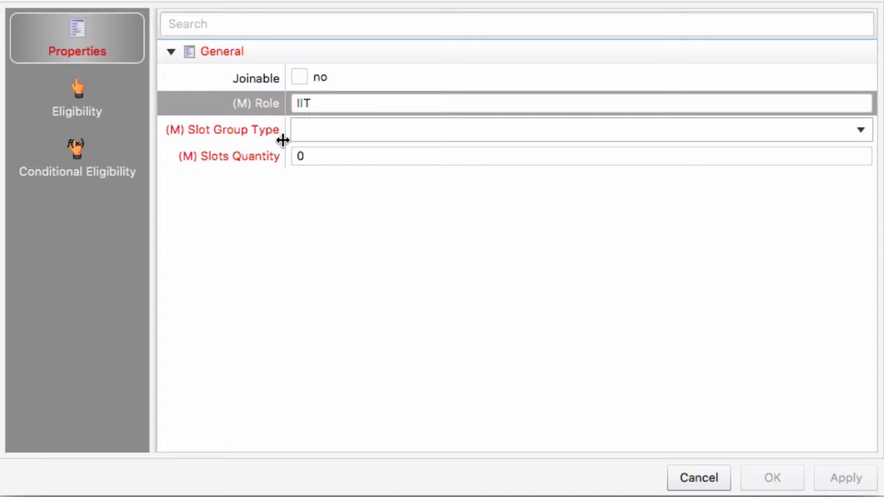
left_click(301, 137)
left_click(326, 172)
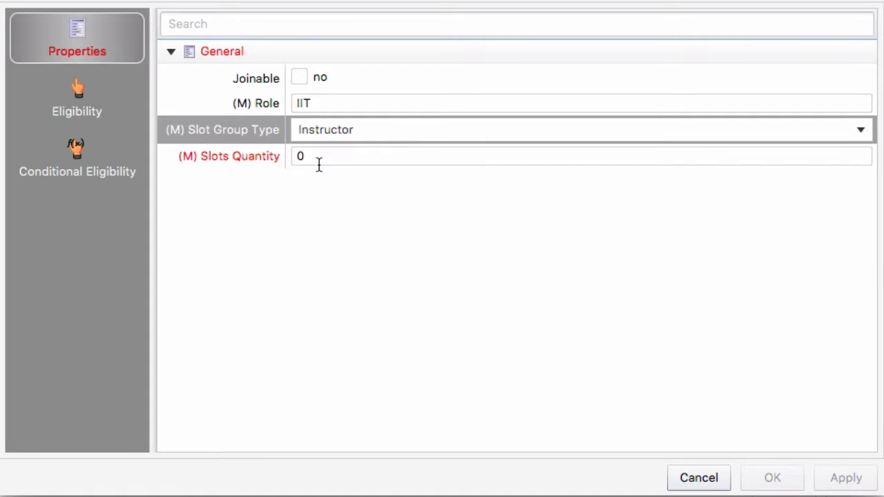
left_click(293, 158)
type("1")
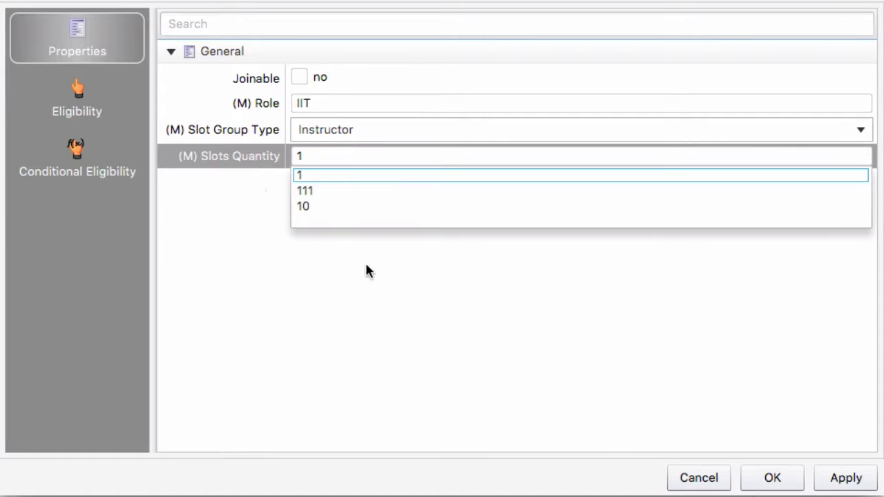
left_click(617, 410)
left_click(783, 484)
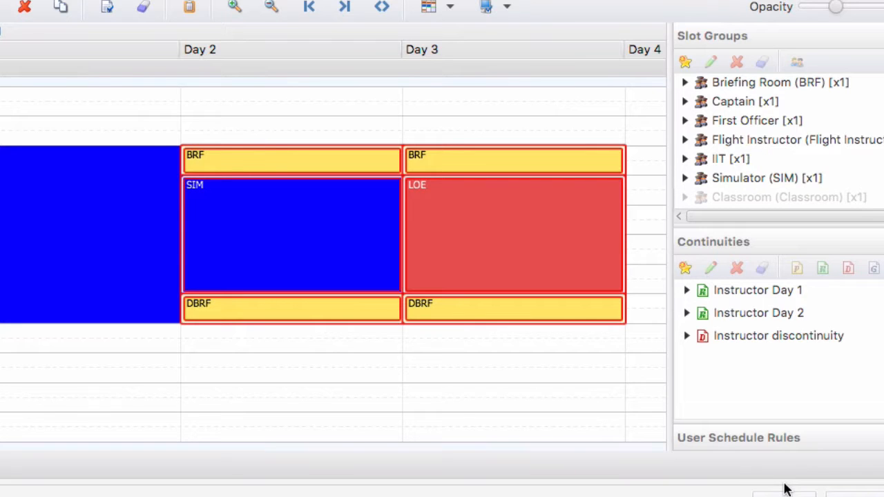
- Set the Flight Instructor slot group's conditional eligibility to depend on slot group IIT, with additivity Add
left_click(742, 140)
right_click(743, 142)
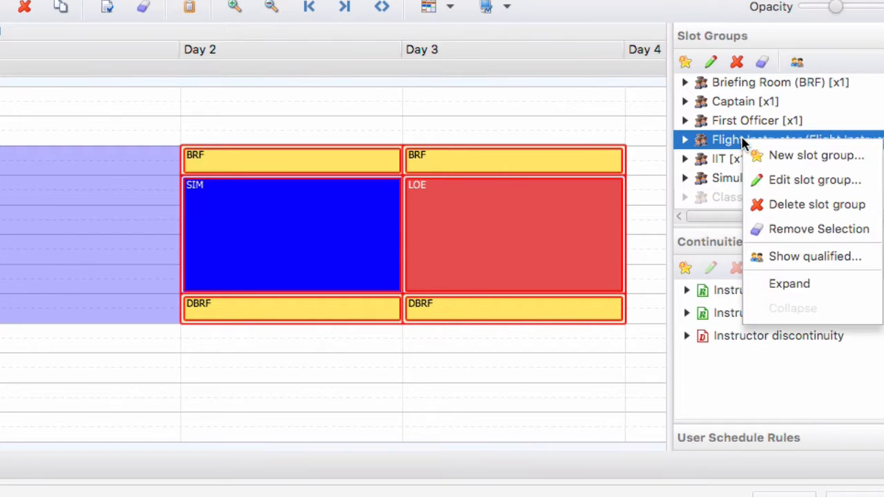
left_click(792, 188)
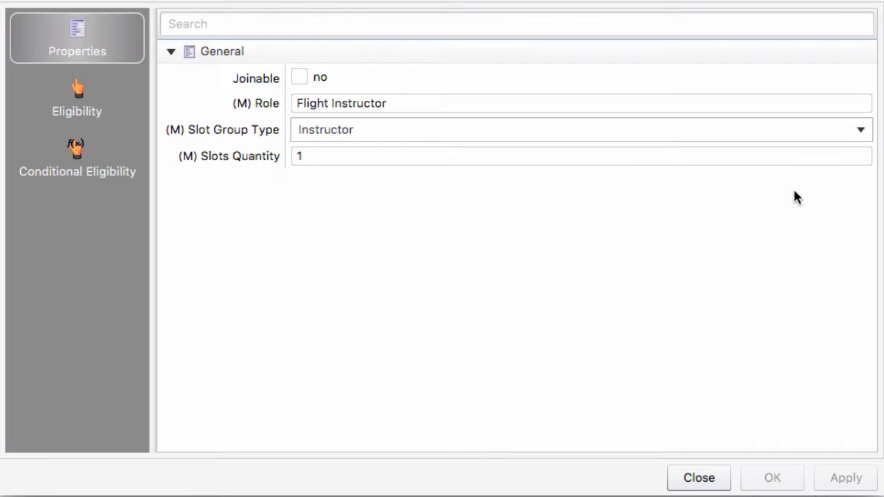
left_click(87, 162)
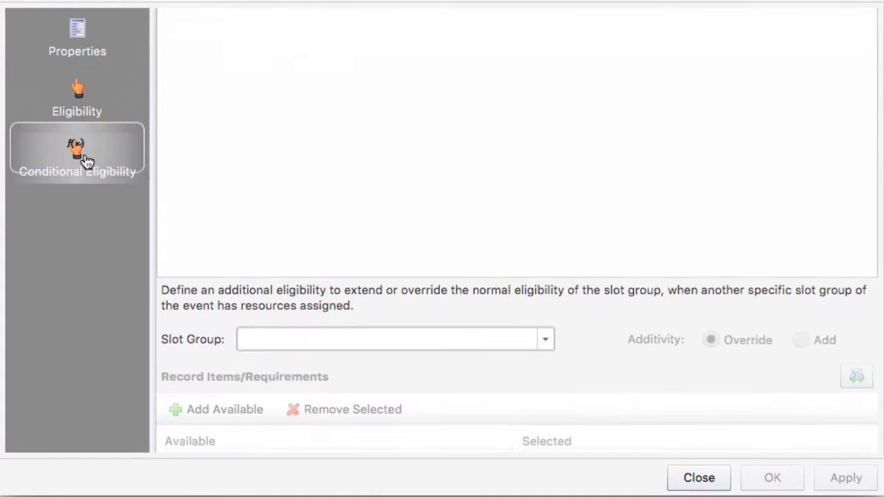
left_click(545, 72)
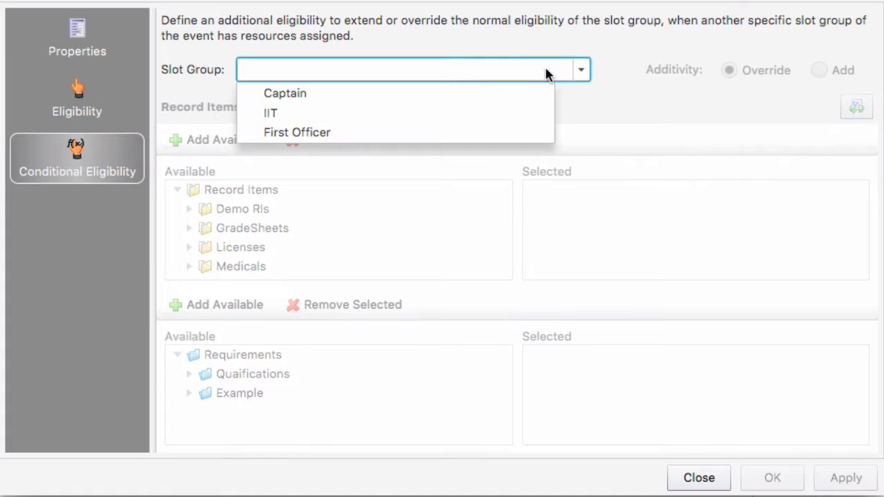
left_click(325, 112)
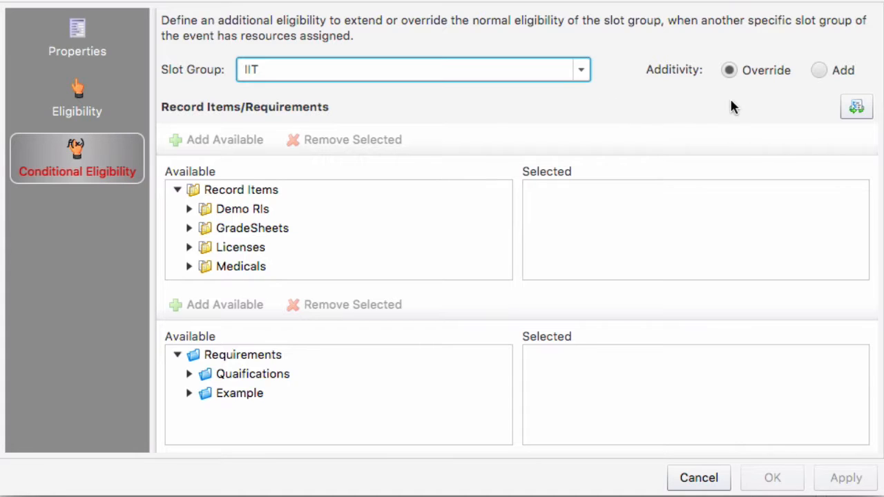
left_click(819, 72)
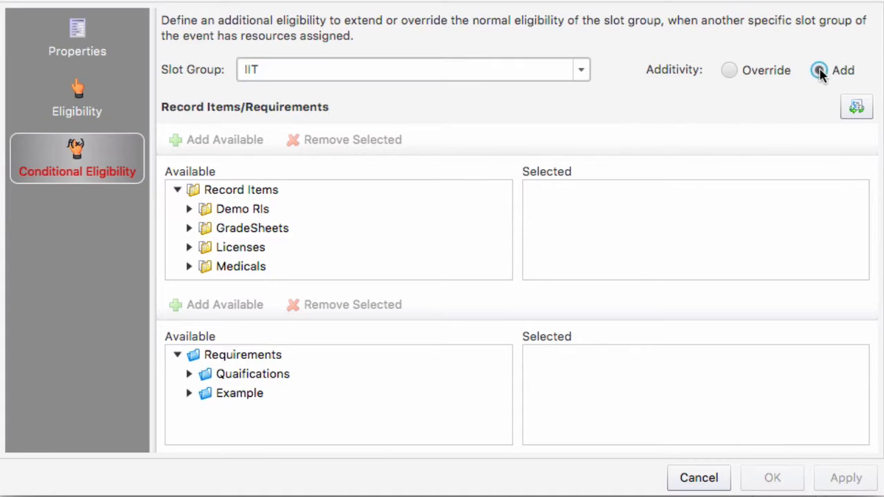
left_click(731, 72)
left_click(819, 75)
- Add the A320 instructor record item IIT Qualification to the conditional eligibility, and save the slot group and the product
left_click(189, 210)
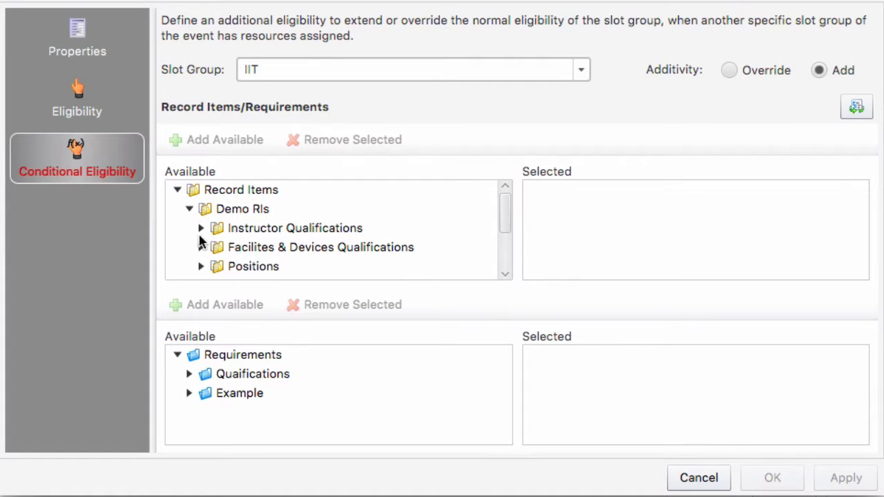
left_click(200, 229)
left_click(214, 248)
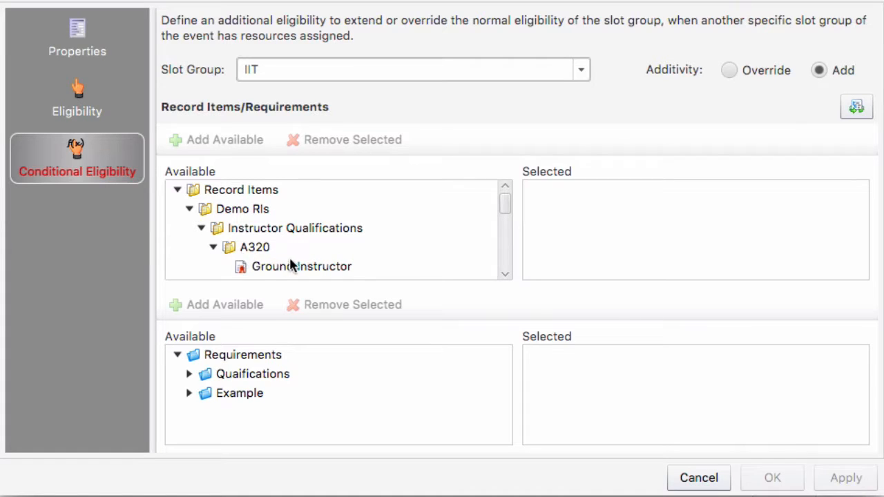
scroll(292, 259, "down", 3)
left_click(333, 242)
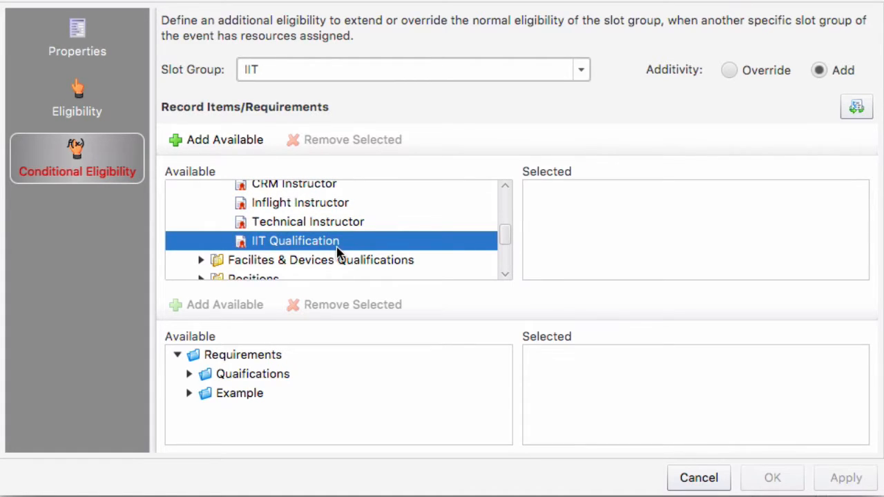
left_click_drag(337, 253, 616, 245)
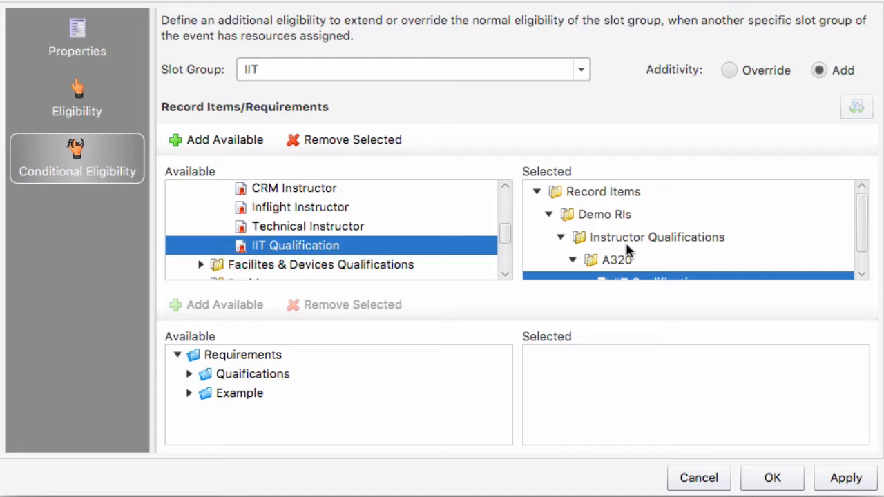
left_click(772, 477)
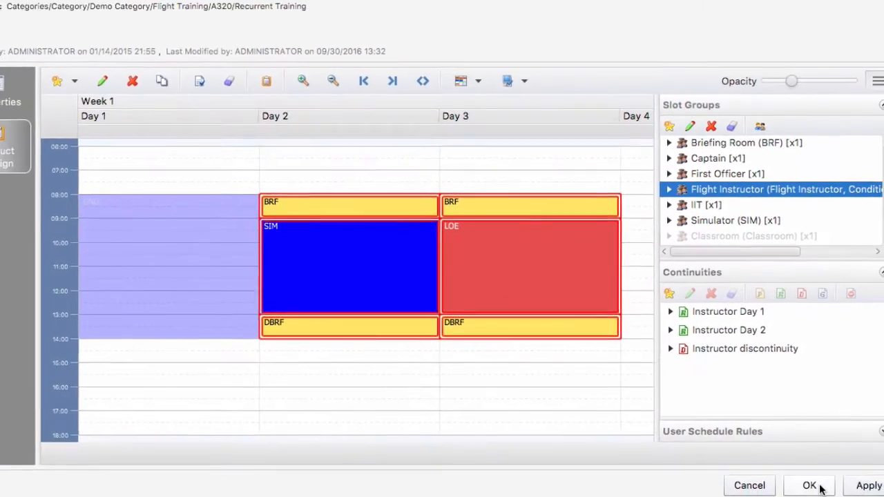
left_click(813, 486)
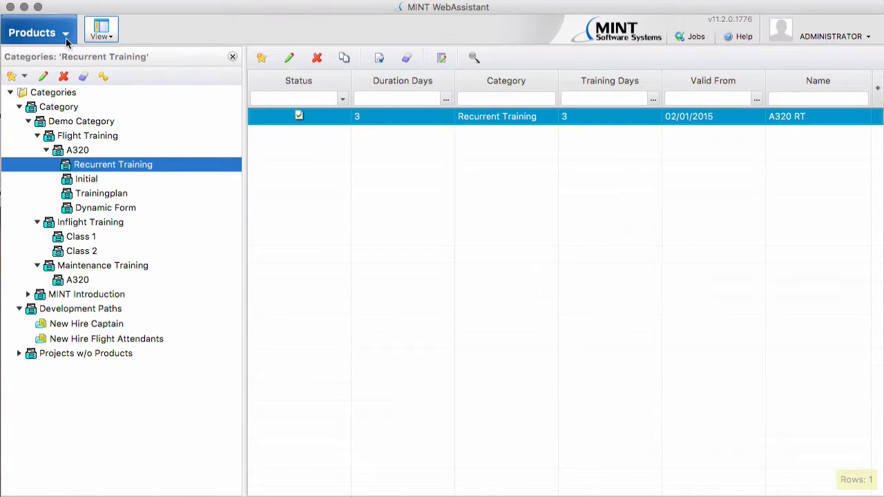
- Switch from the products to the scheduling view and start creating a project from the Test request
left_click(65, 38)
left_click(43, 199)
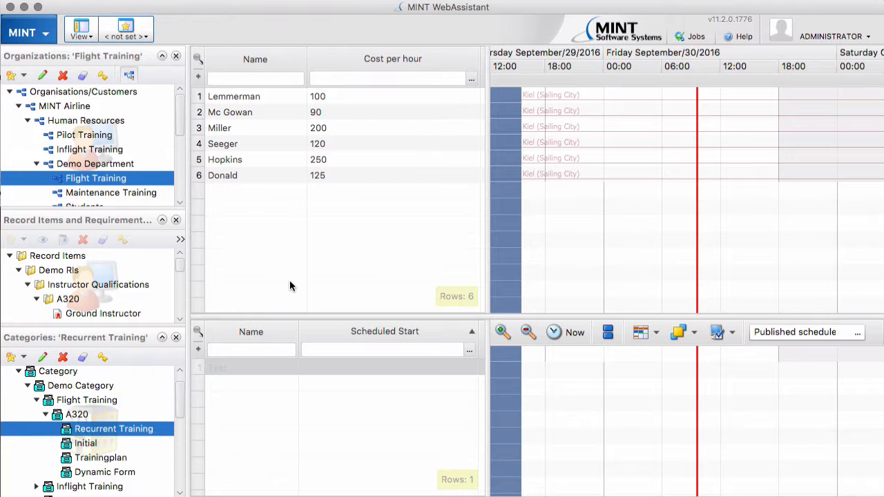
left_click(242, 372)
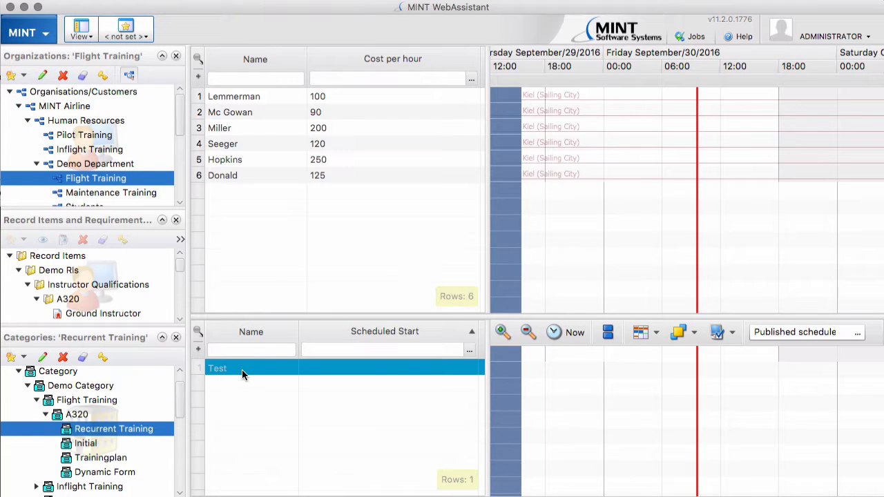
right_click(265, 371)
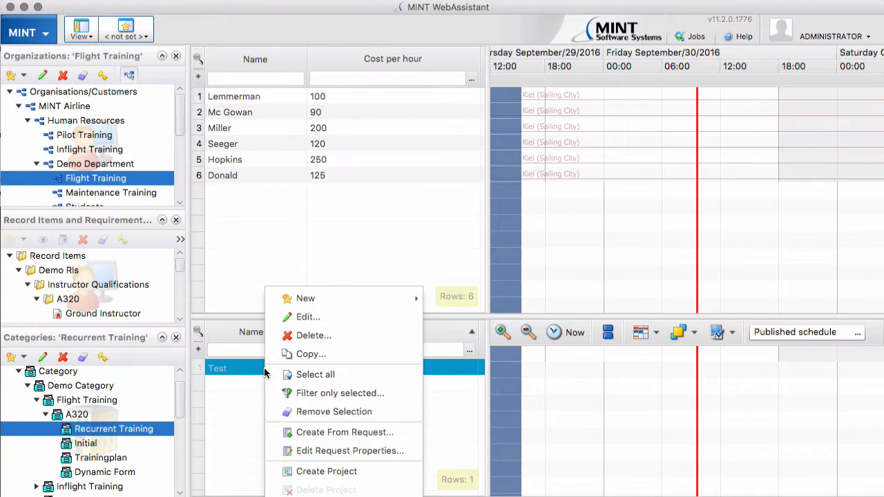
left_click(310, 470)
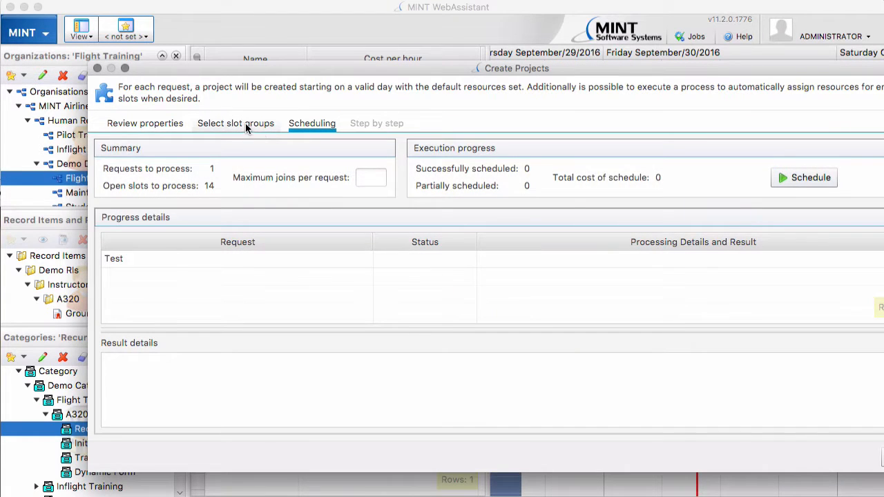
- Review the slot groups included for resource assignment, then run the scheduling for the Test request and close the results
left_click(247, 124)
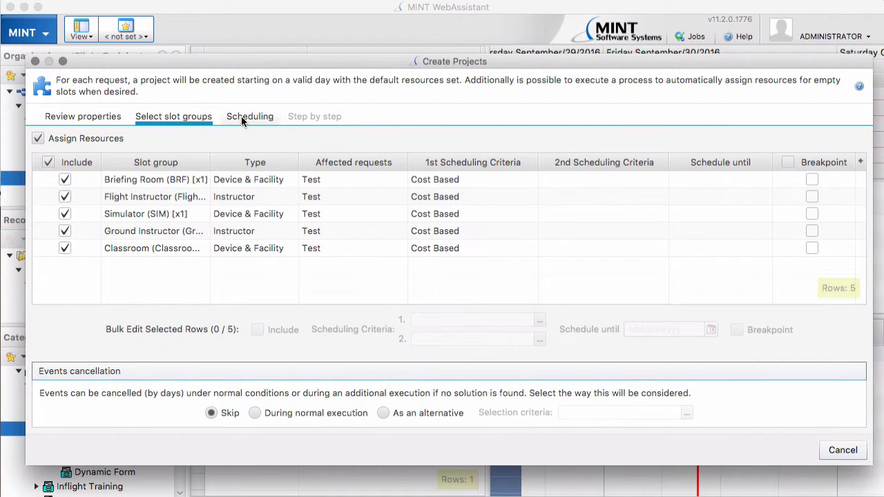
left_click(242, 117)
left_click(753, 171)
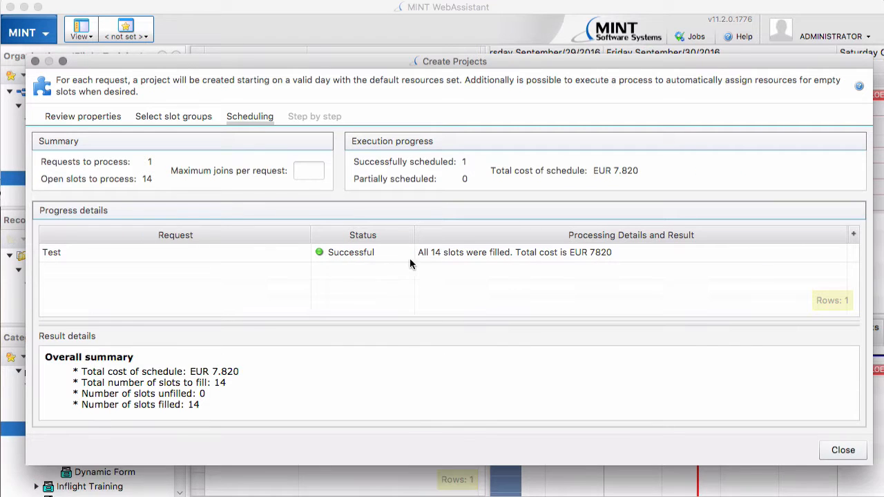
left_click(841, 450)
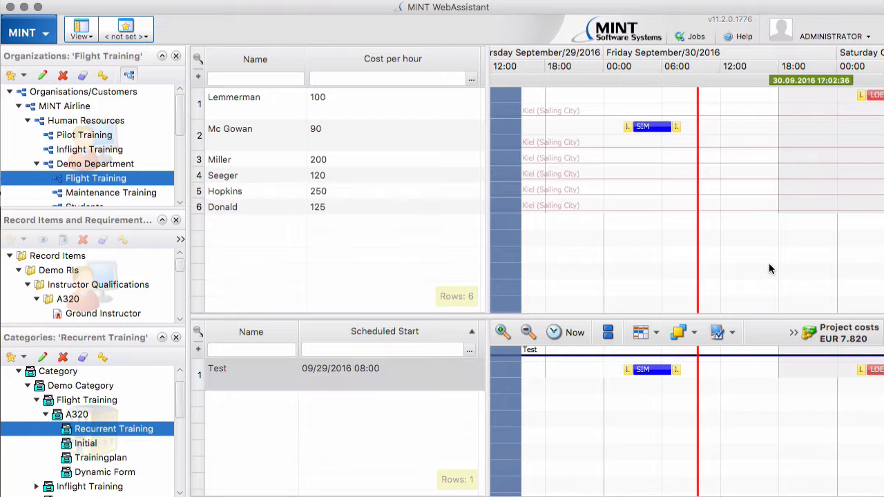
- Assign the flight training instructor with cost per hour 200 to the IIT slot of the Test project's LOE event on October 1
scroll(769, 263, "right", 3)
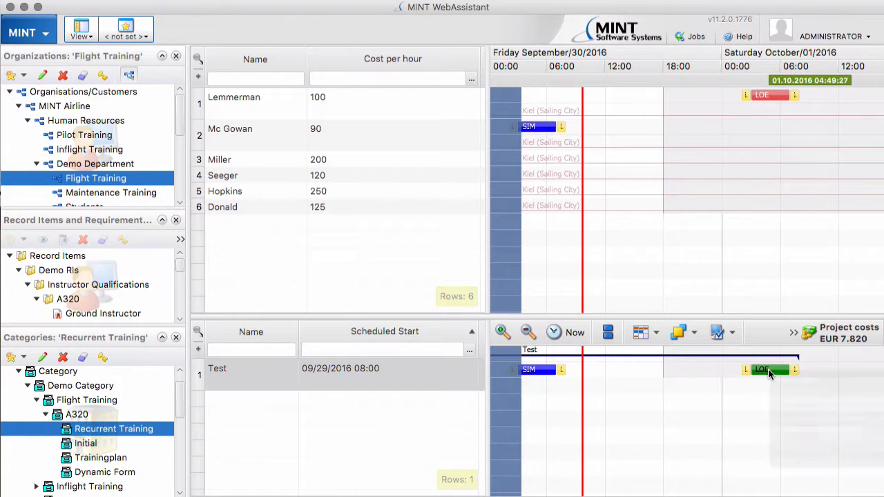
left_click(246, 159)
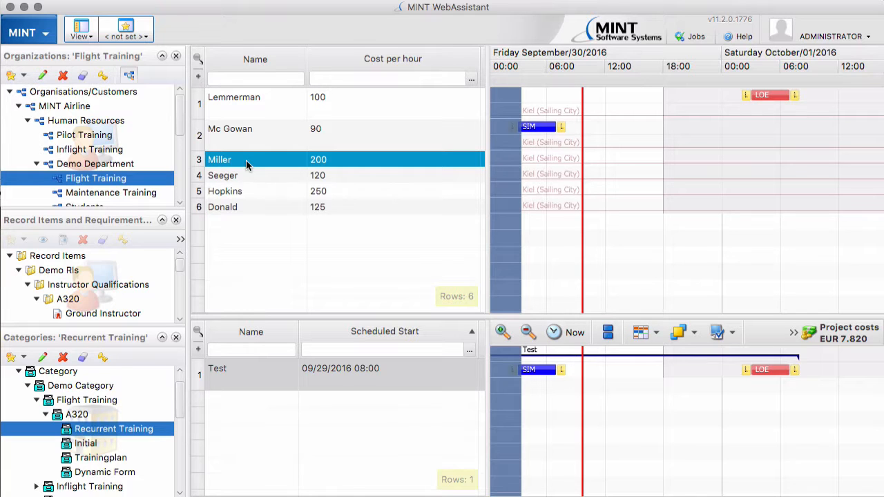
left_click_drag(402, 193, 769, 370)
left_click(371, 180)
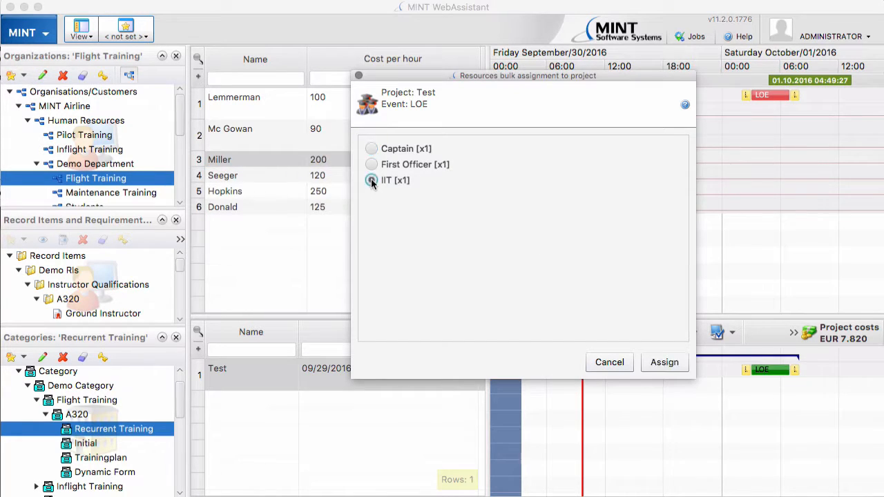
left_click(664, 362)
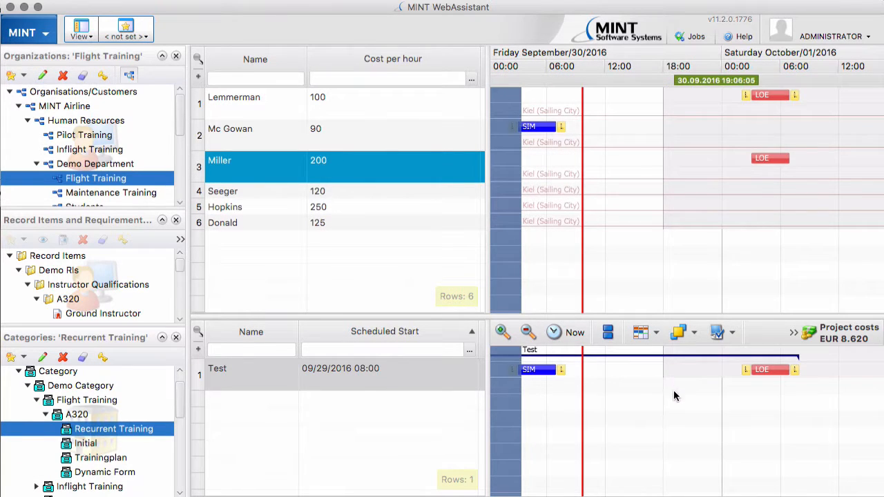
- Open the Test project's structure, turn on hints and inspect the details of the Saturday LOE event
double_click(666, 354)
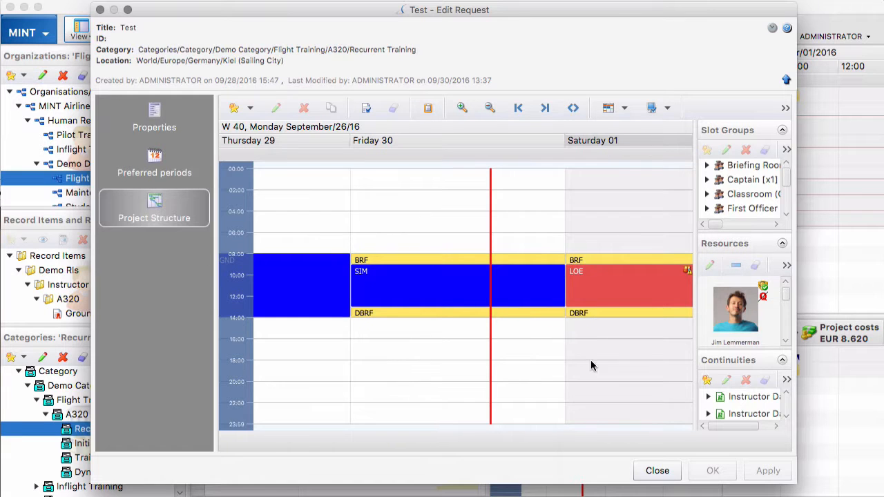
left_click_drag(591, 361, 501, 361)
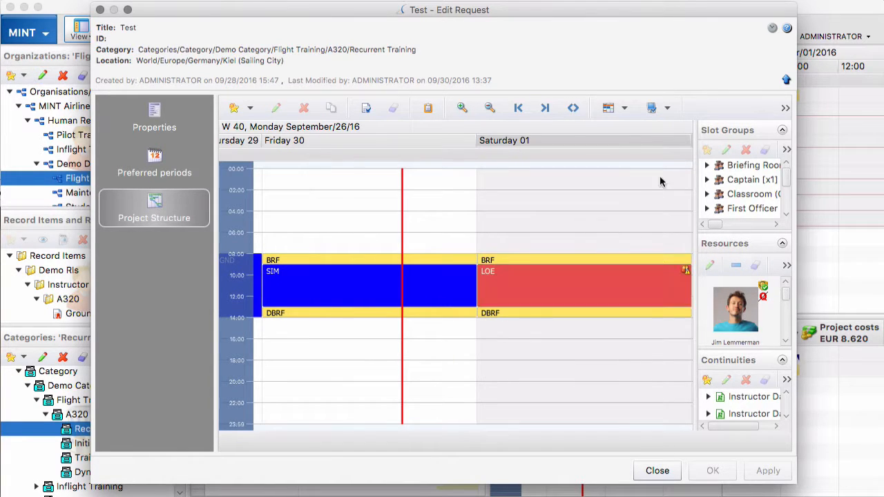
left_click(666, 108)
left_click(611, 187)
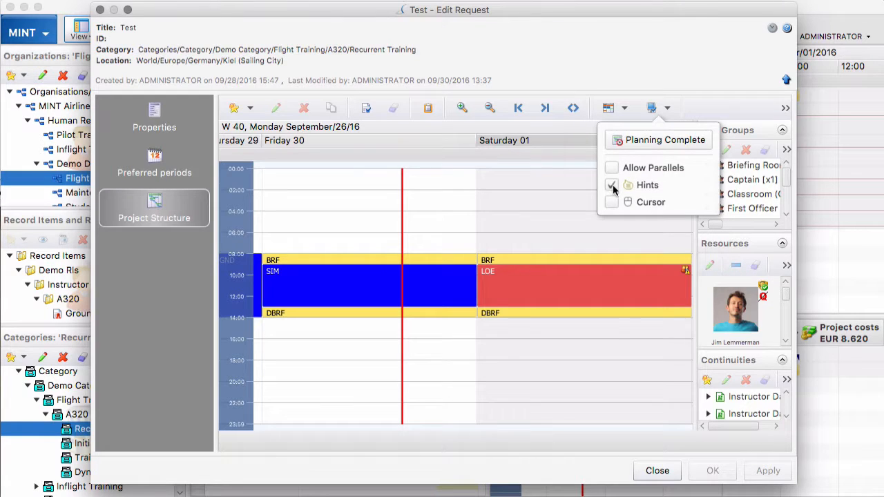
mouse_move(655, 278)
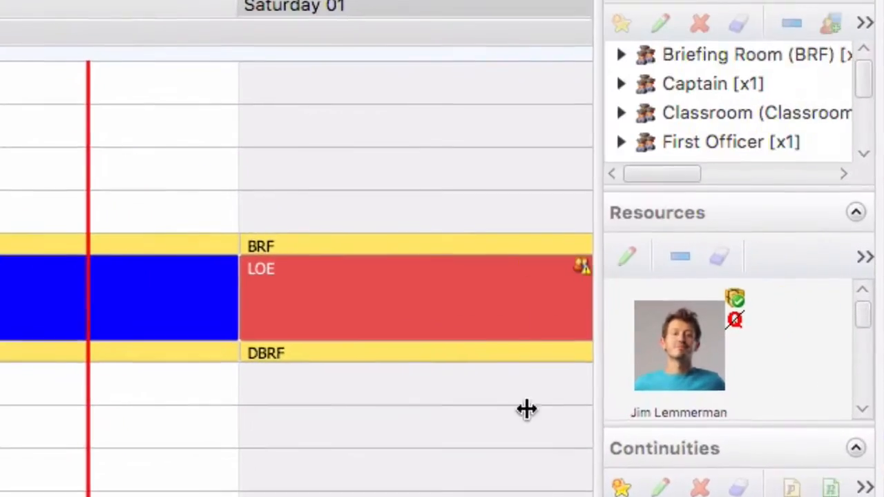
- Check the qualification status of the resource assigned to LOE within the Flight Instructor slot group, and close the request
left_click_drag(526, 408, 270, 406)
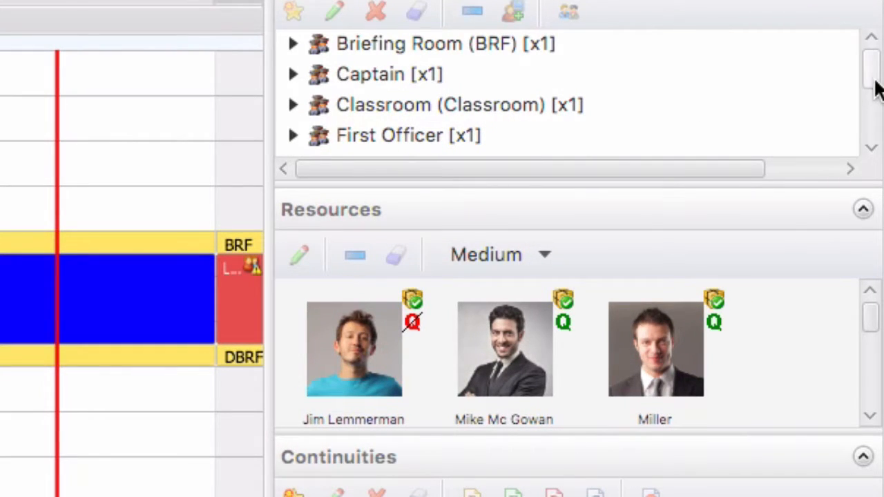
left_click_drag(875, 87, 874, 128)
left_click(293, 101)
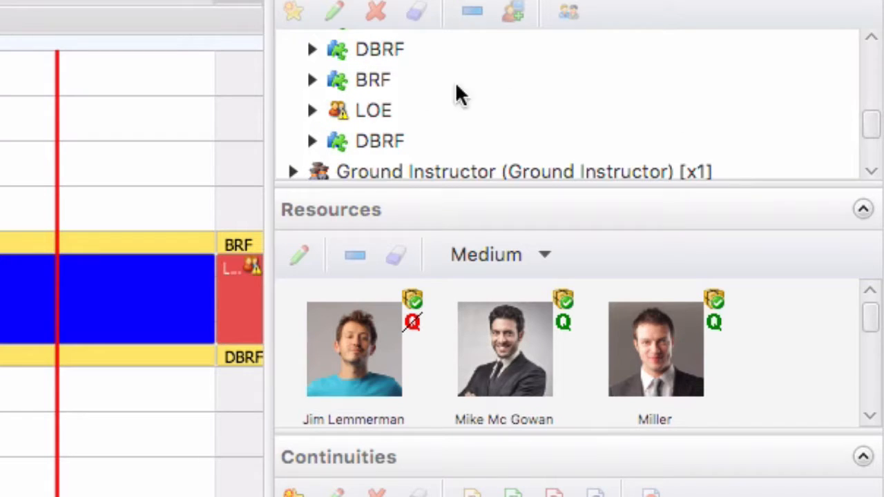
left_click(312, 112)
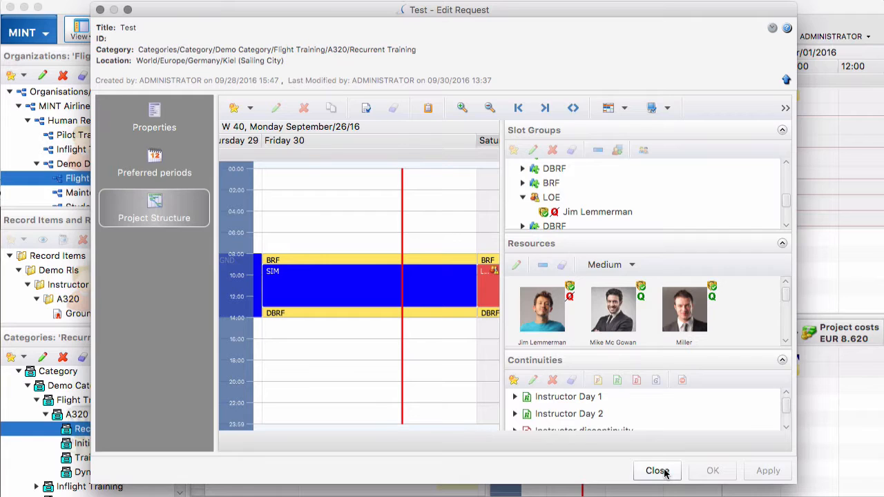
left_click(658, 470)
- Assign the A320 IIT Qualification record item to the instructor with cost per hour 100, without executing another operation
left_click(249, 109)
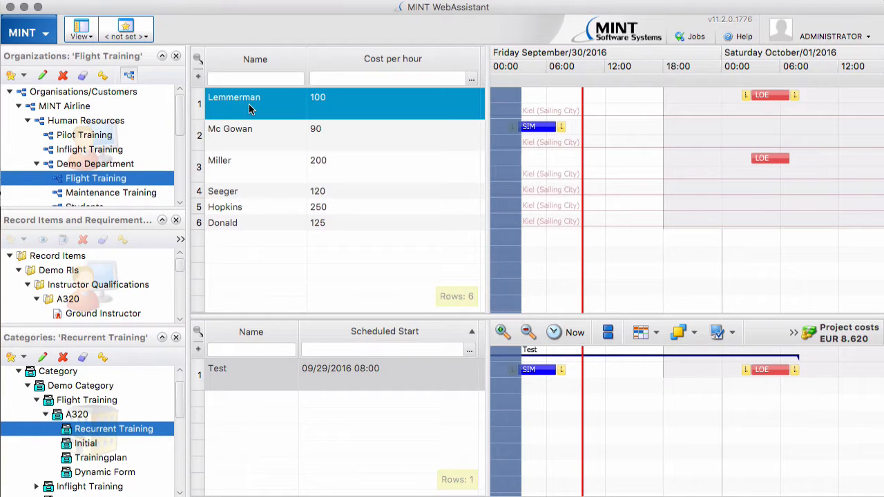
left_click_drag(178, 266, 178, 282)
left_click_drag(253, 113, 107, 308)
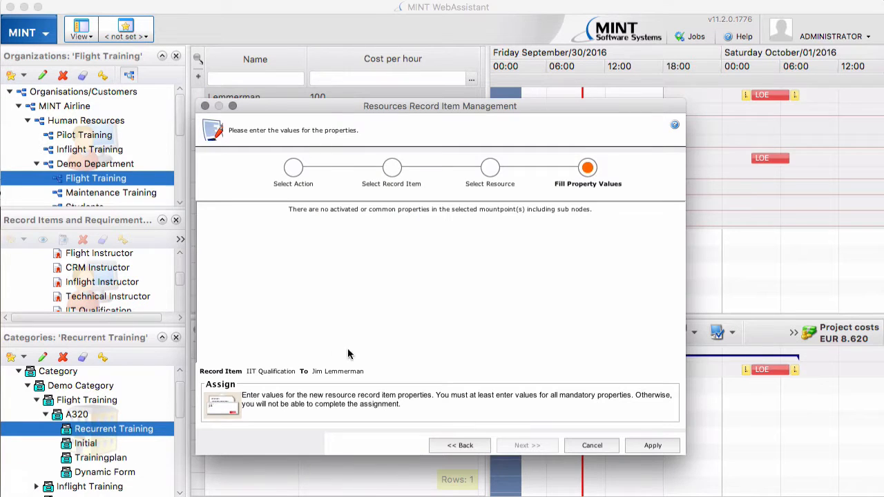
left_click(651, 447)
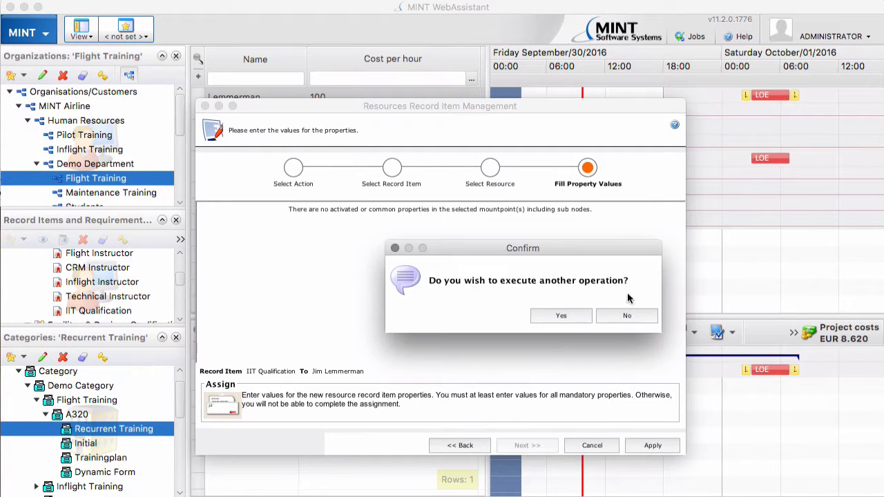
left_click(627, 316)
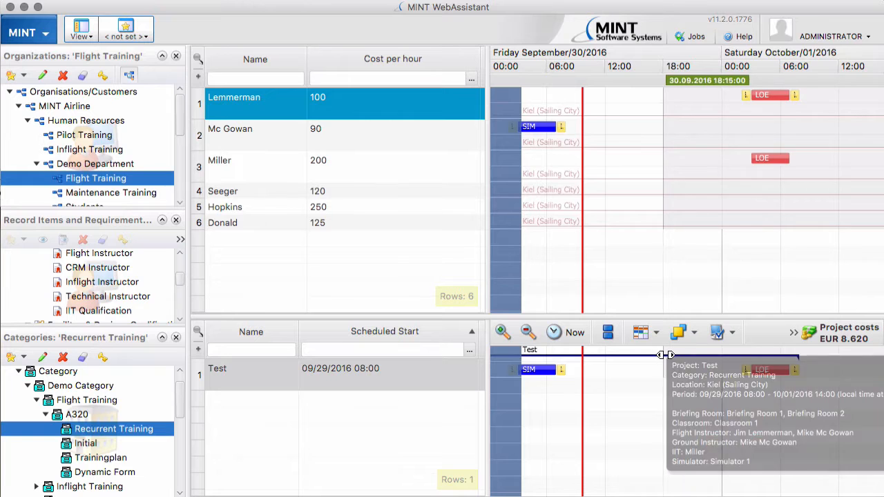
- Reopen the Test project's structure and recheck the Saturday LOE event's slot groups and assigned resources
double_click(667, 354)
left_click_drag(637, 181, 521, 184)
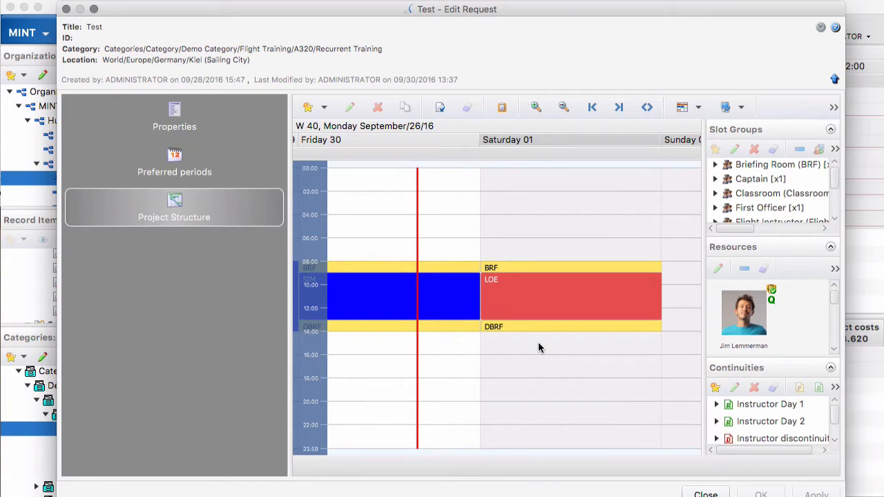
mouse_move(521, 290)
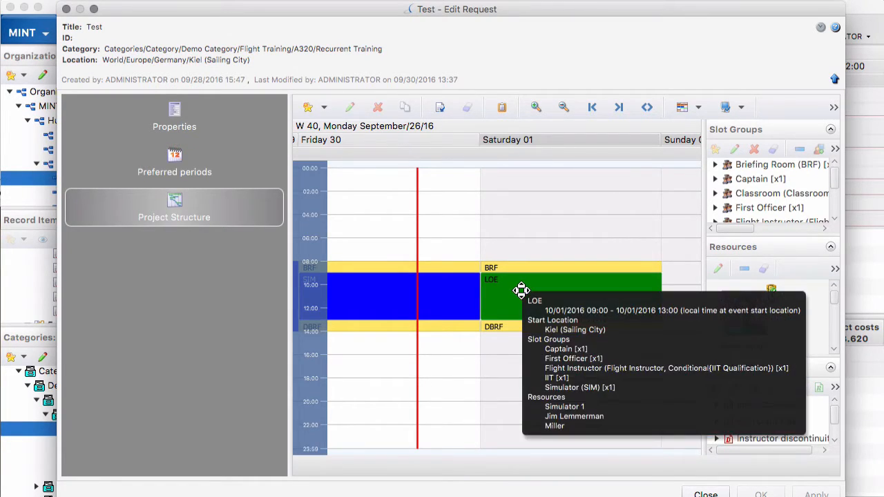